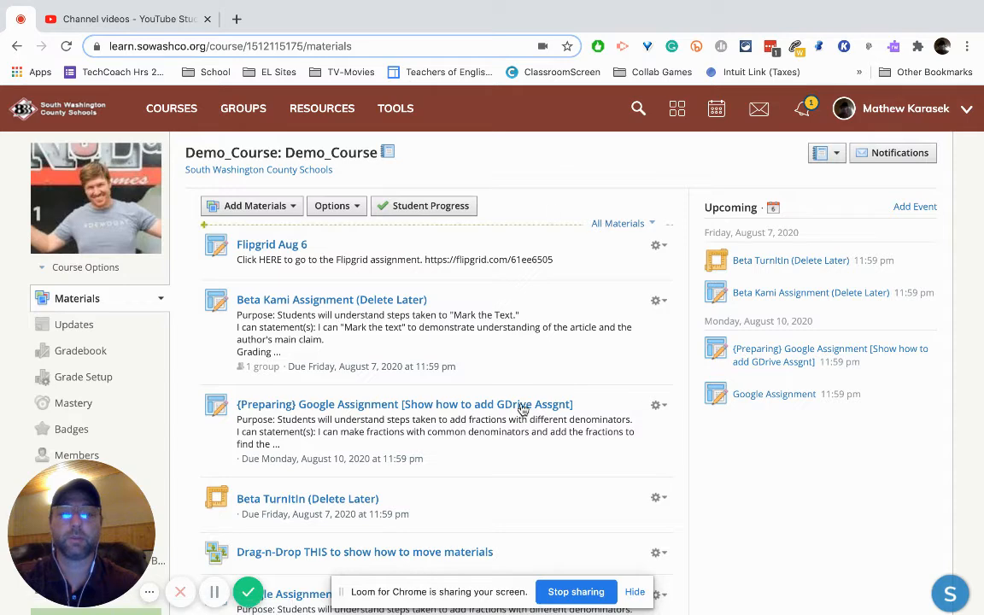
Start adding an external tool at the very beginning of the Demo_Course materials, above Flipgrid Aug 6
scroll(520, 408, "up", 3)
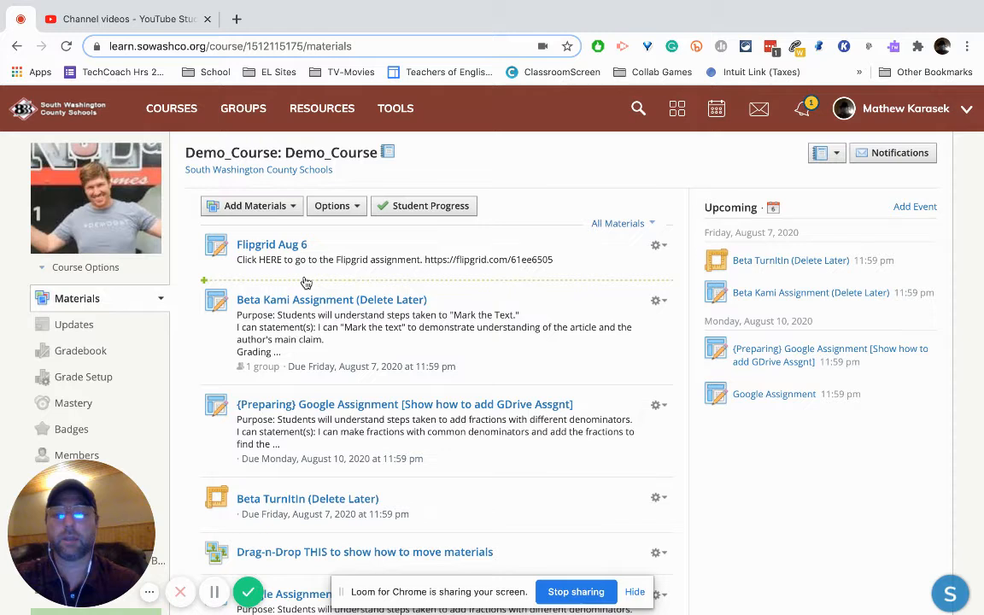
left_click_drag(308, 385, 337, 229)
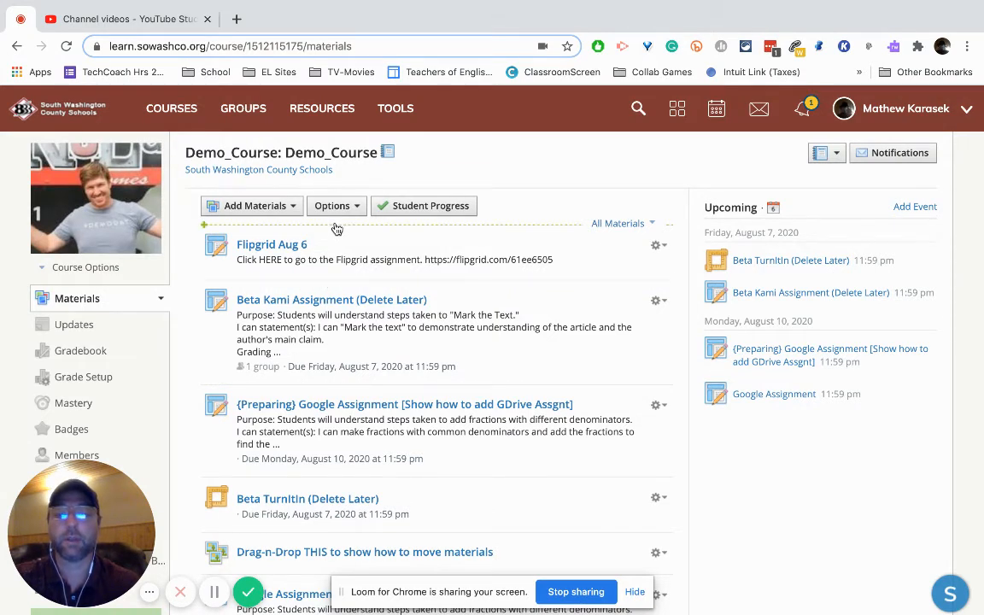
left_click(337, 229)
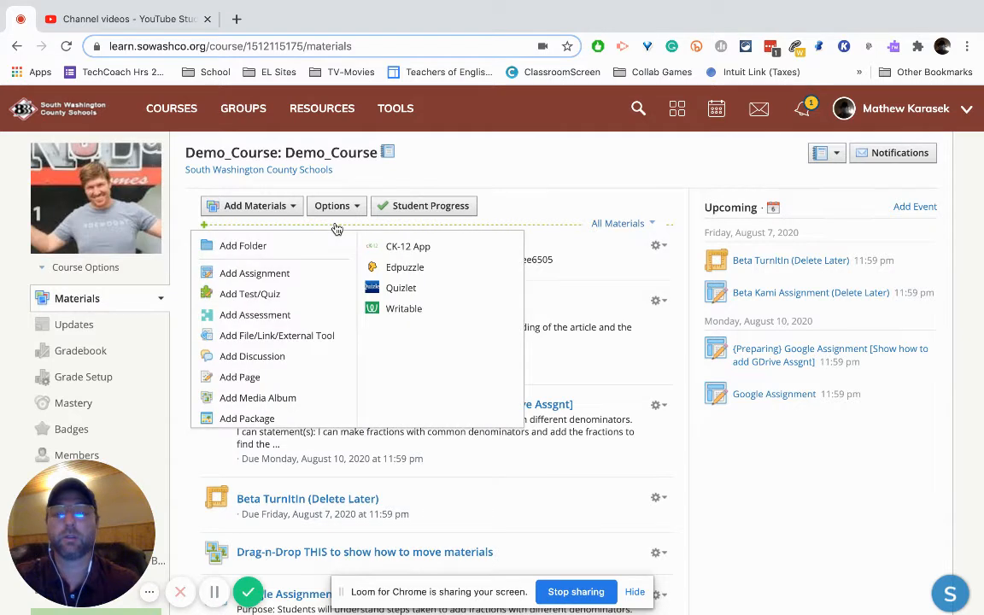
left_click(285, 335)
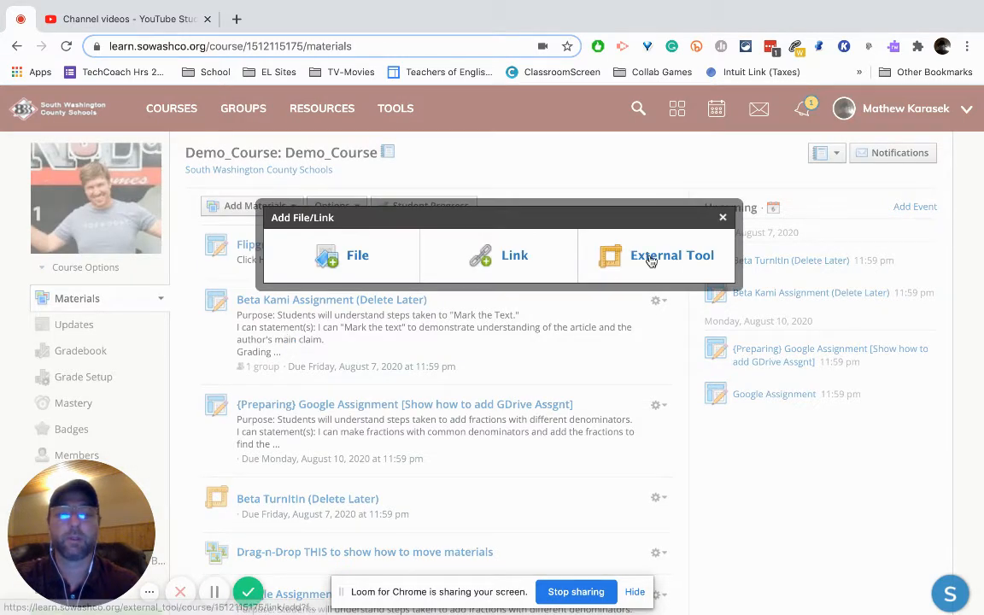
left_click(649, 258)
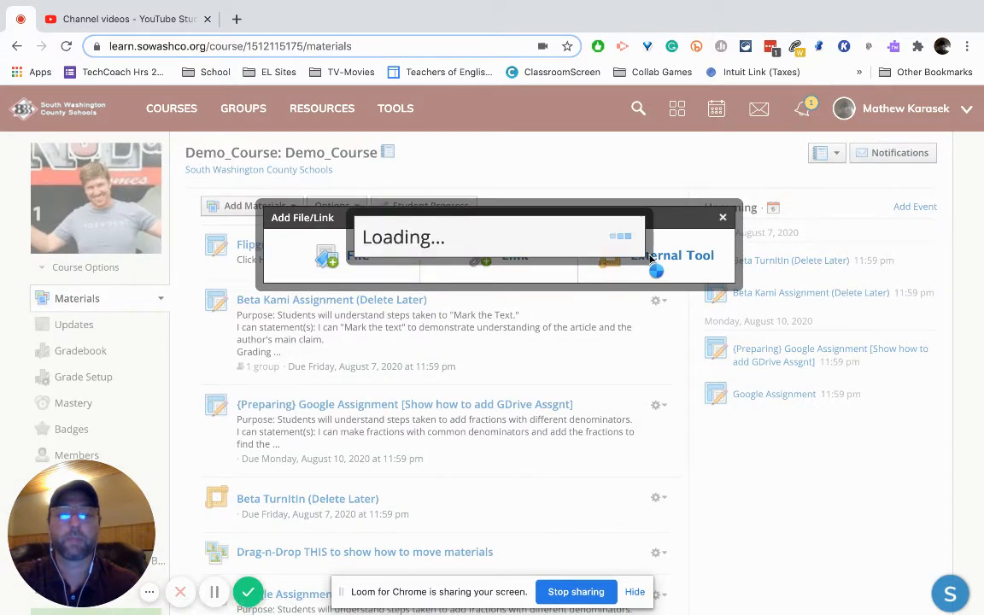
Choose Turnitin - ERHS as the tool provider and enter "Title" as the external tool's title
left_click(512, 181)
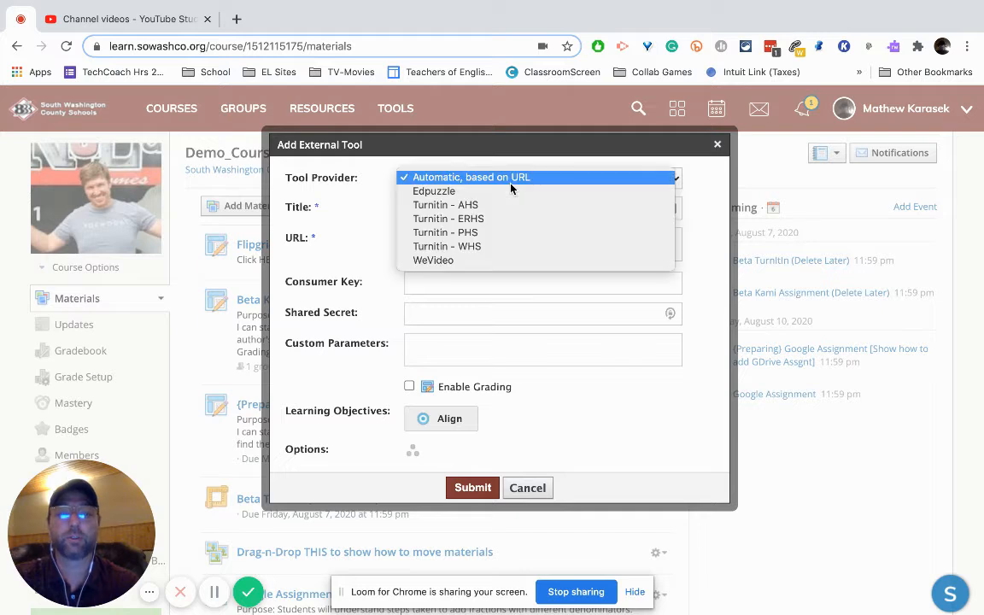
left_click(479, 219)
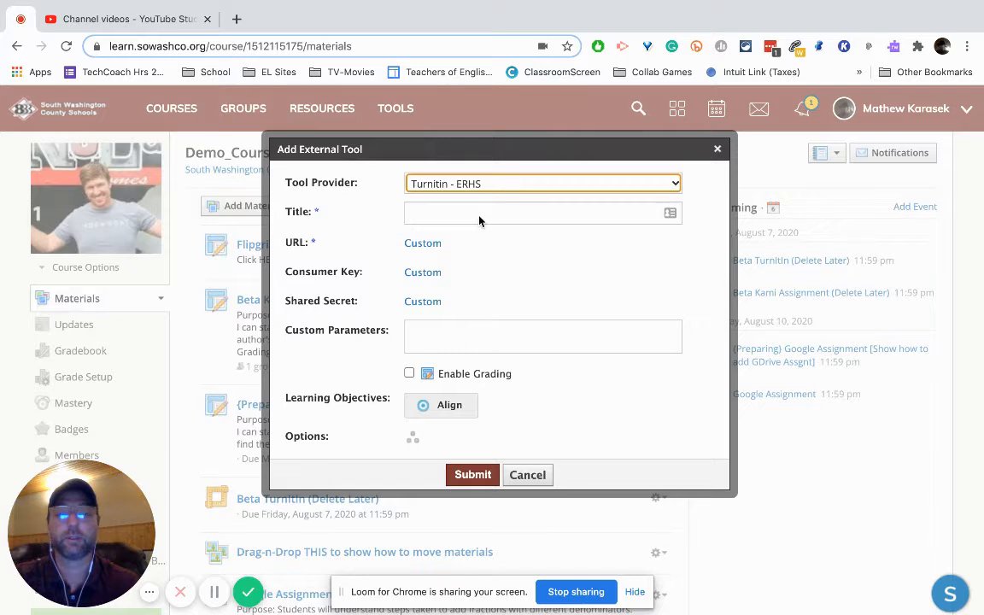
left_click(479, 220)
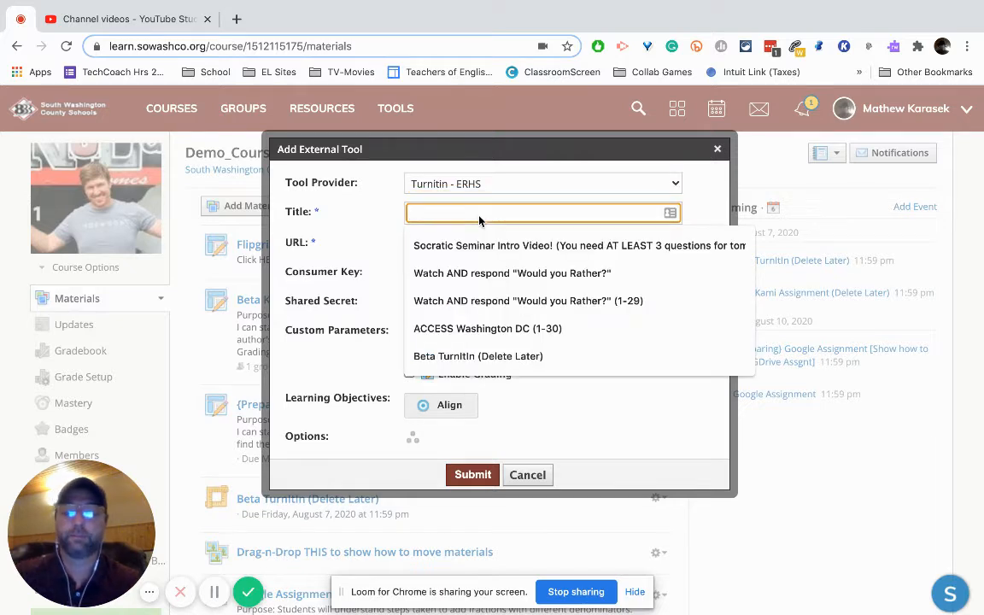
type("Title")
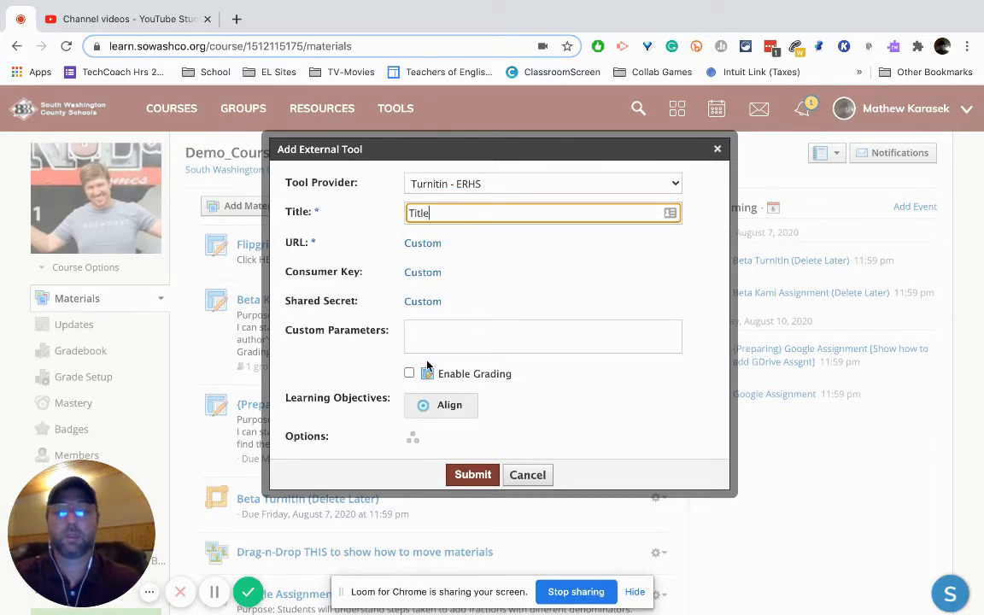
Enable grading for the external tool and set its due date to 8/07/20 at 11:59PM
left_click(410, 374)
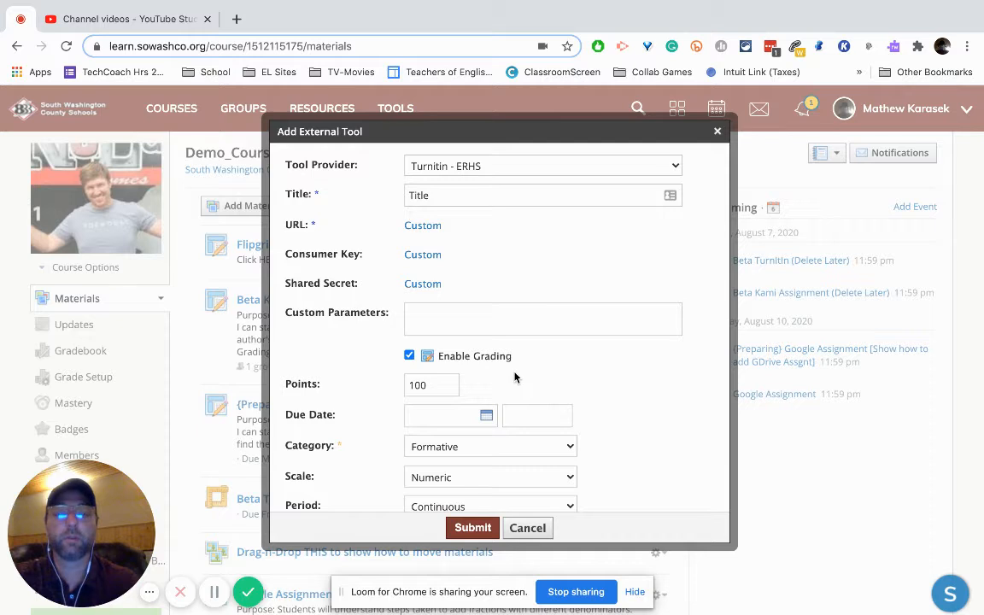
scroll(516, 378, "down", 1)
left_click(428, 338)
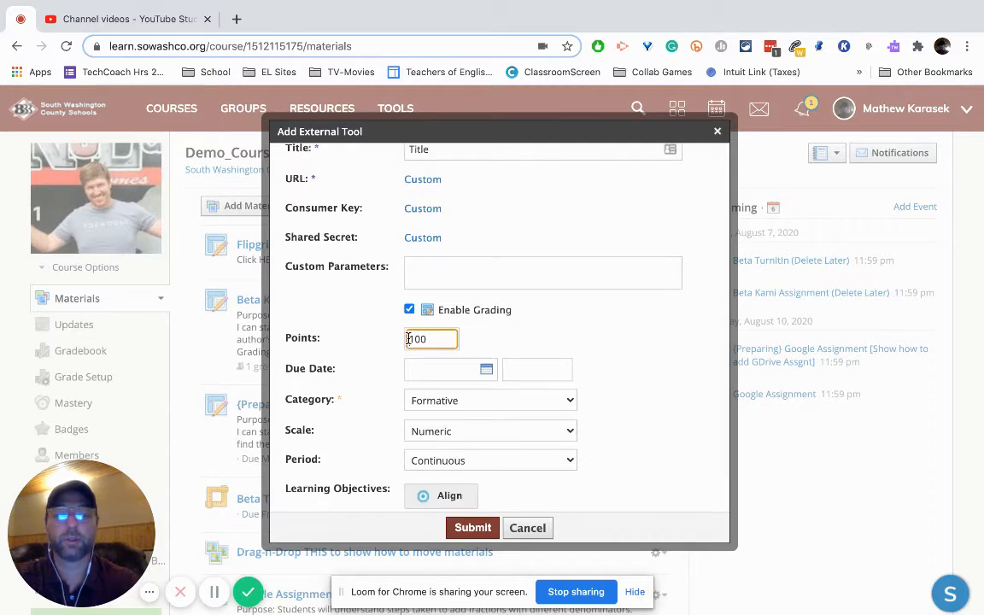
left_click(486, 369)
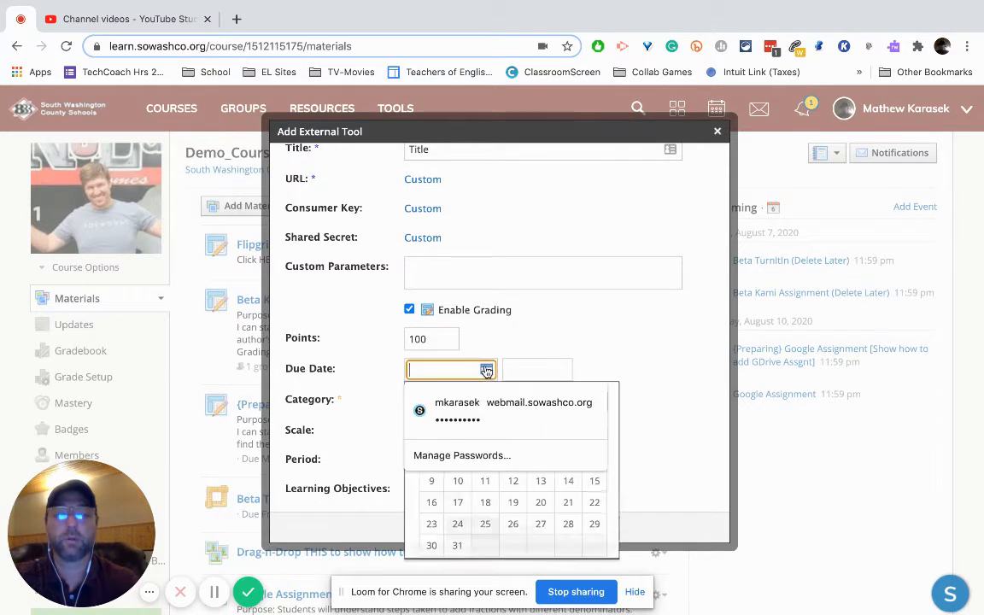
left_click(614, 415)
left_click(467, 374)
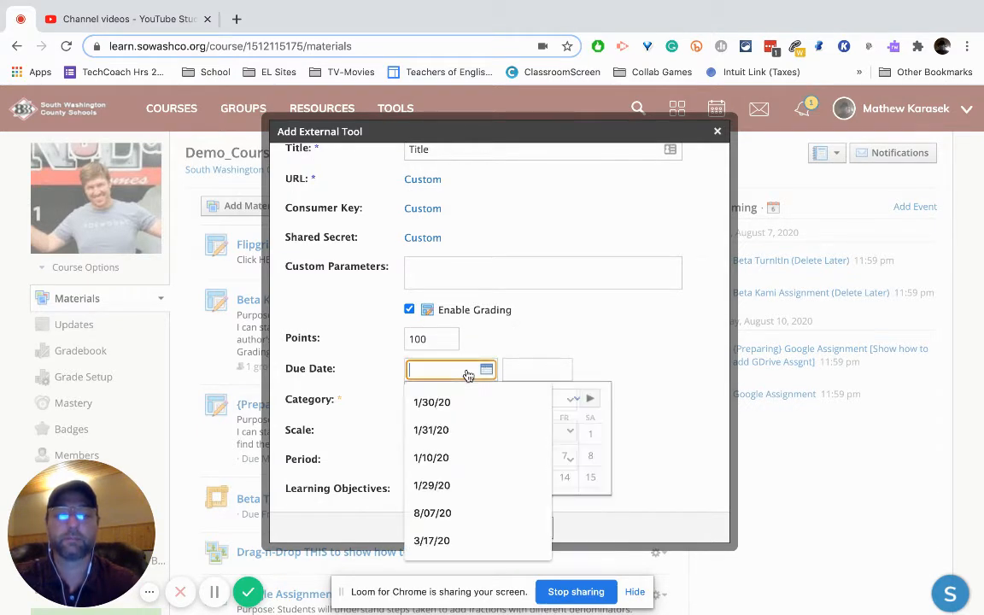
left_click(568, 460)
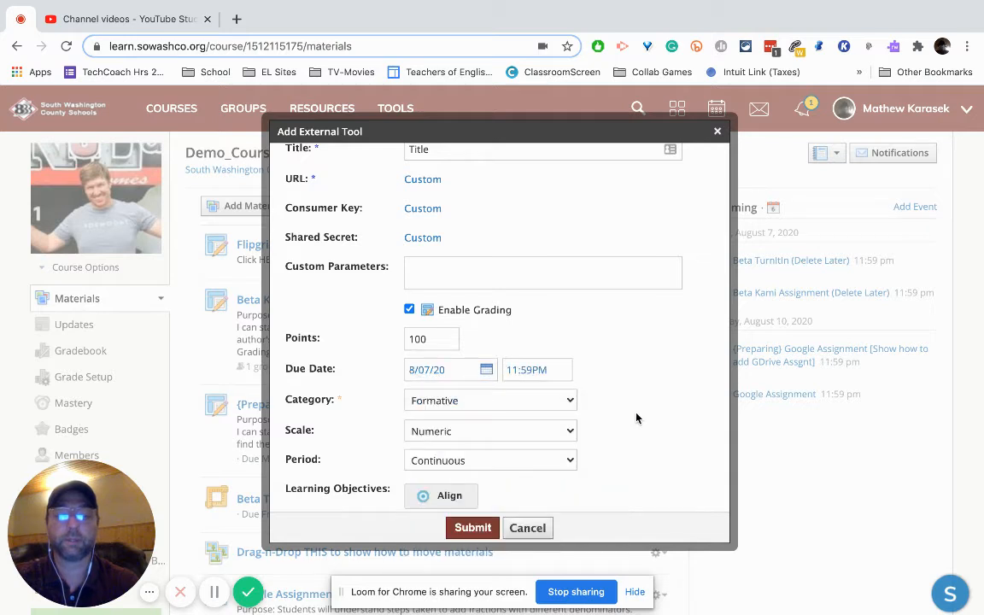
Set the grading scale to HS Standard Scale and the category to Summative, and submit the external tool
scroll(637, 419, "down", 1)
left_click(569, 364)
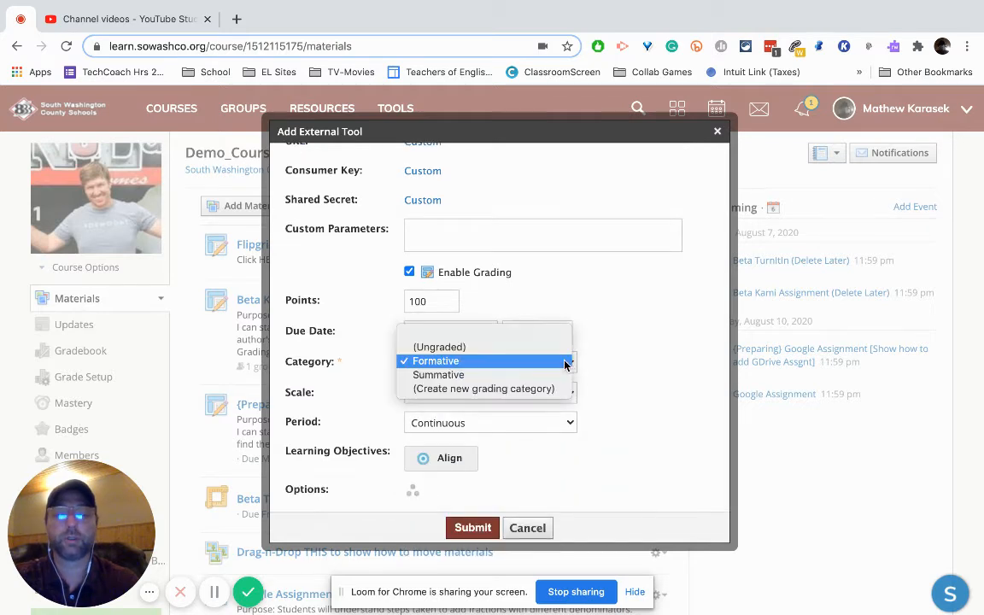
left_click(568, 362)
left_click(565, 394)
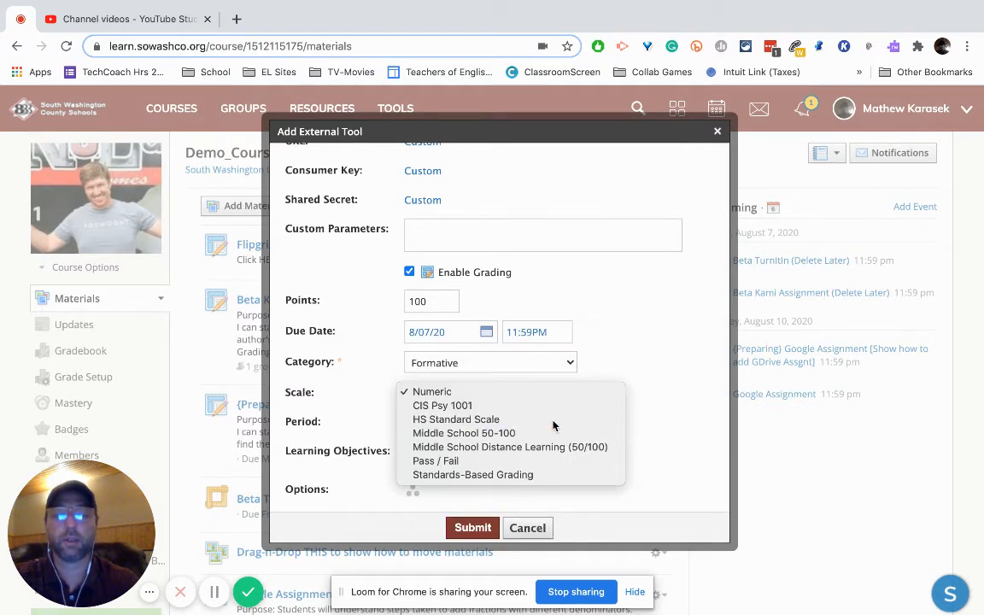
left_click(554, 424)
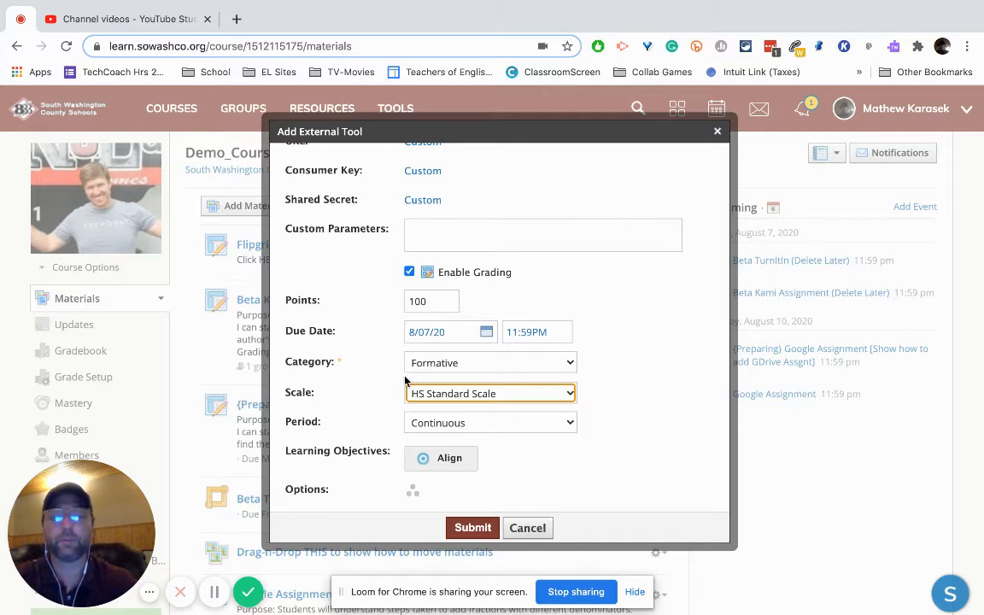
left_click(477, 366)
left_click(477, 376)
left_click(613, 382)
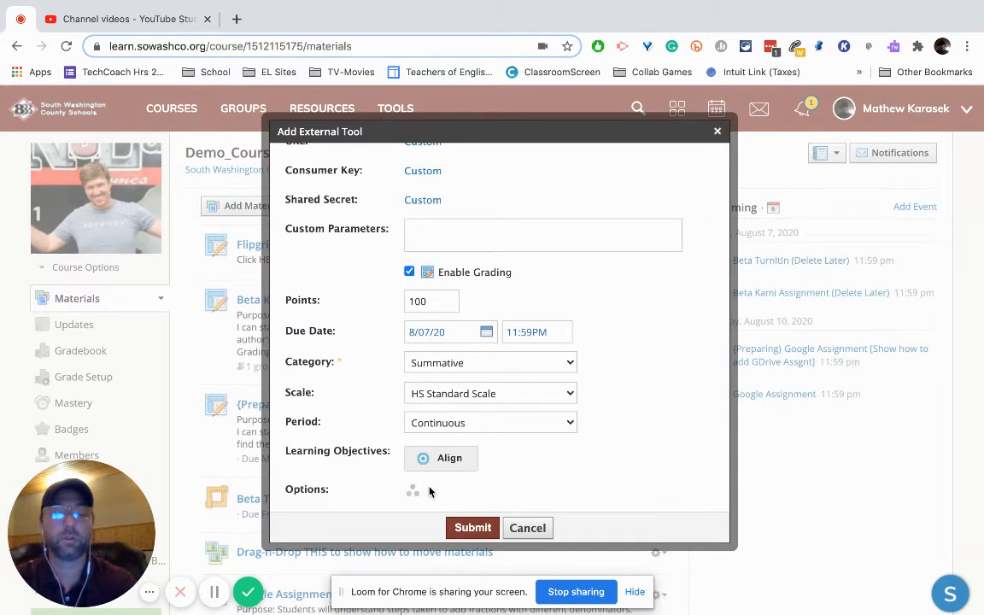
mouse_move(62, 461)
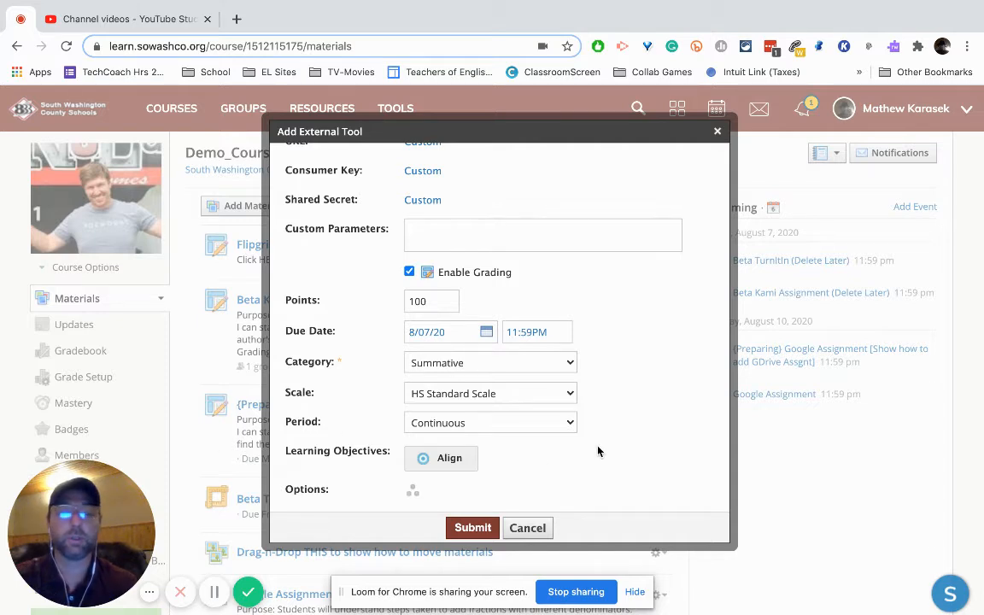
left_click(483, 526)
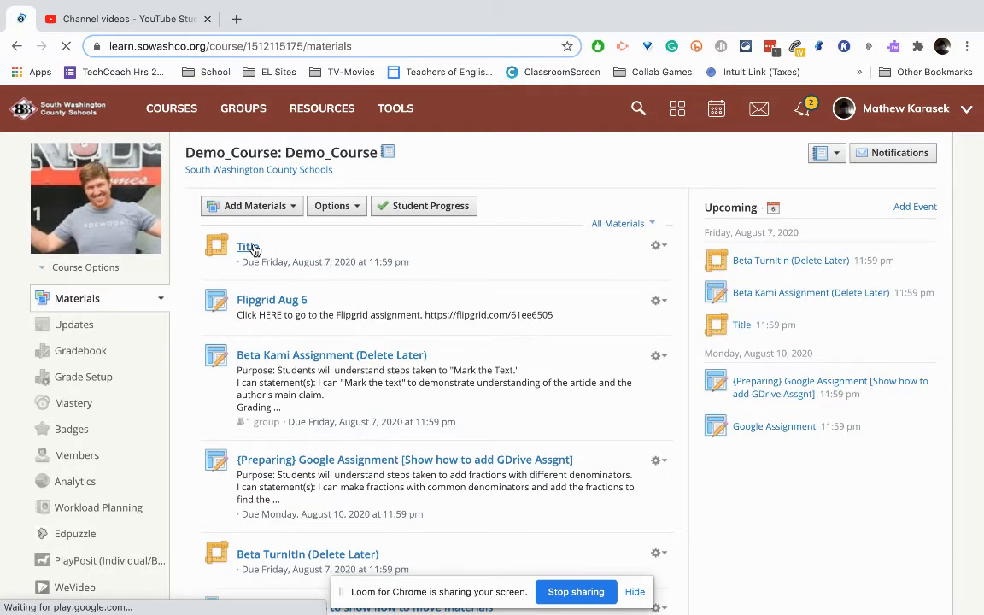
Open the new "Title" assignment and fill its instructions with four lines of placeholder text starting with ";lkjsd;lknasdv;lkm"
left_click(250, 247)
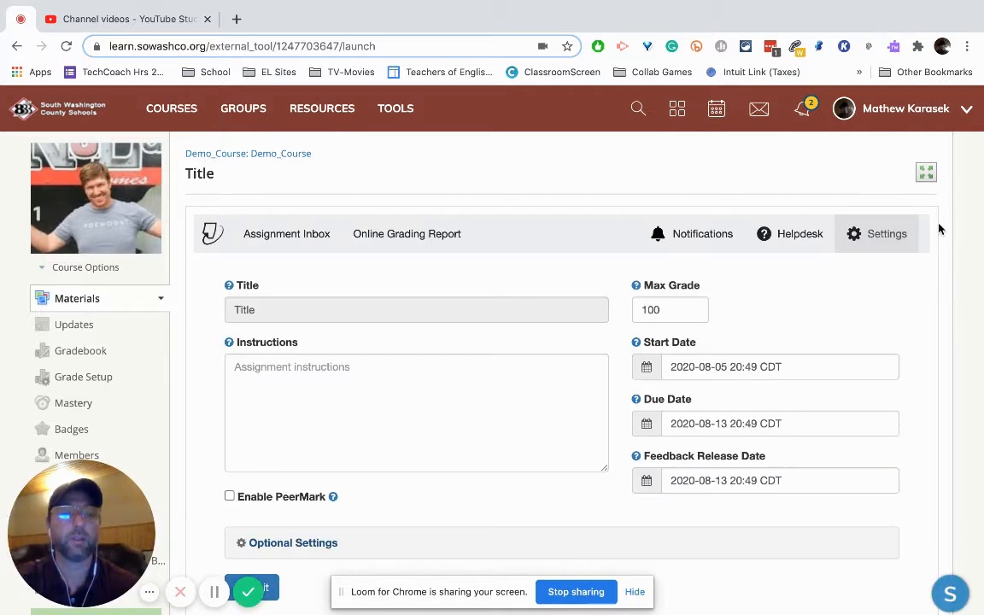
scroll(939, 229, "down", 1)
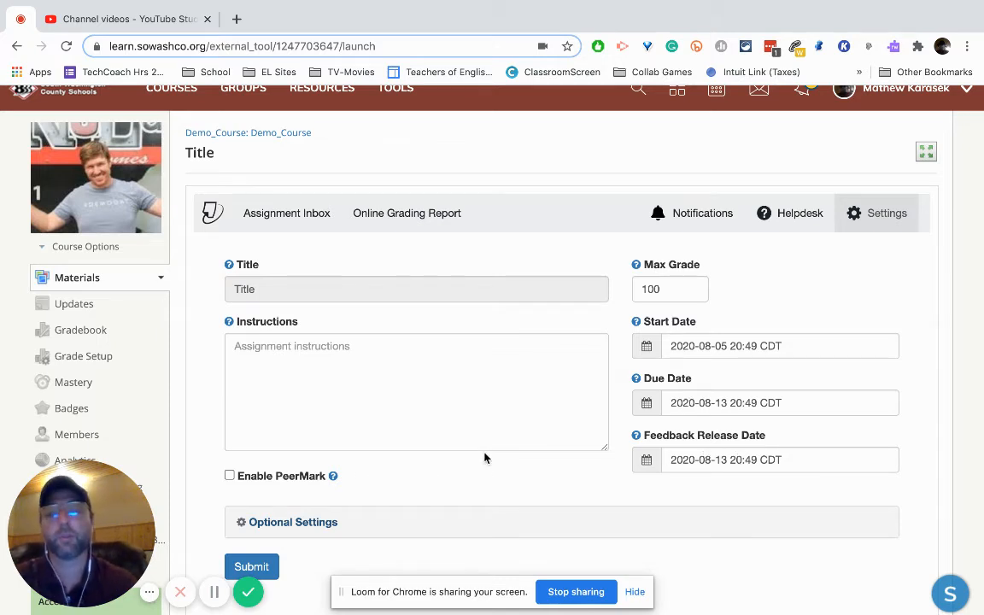
left_click(341, 393)
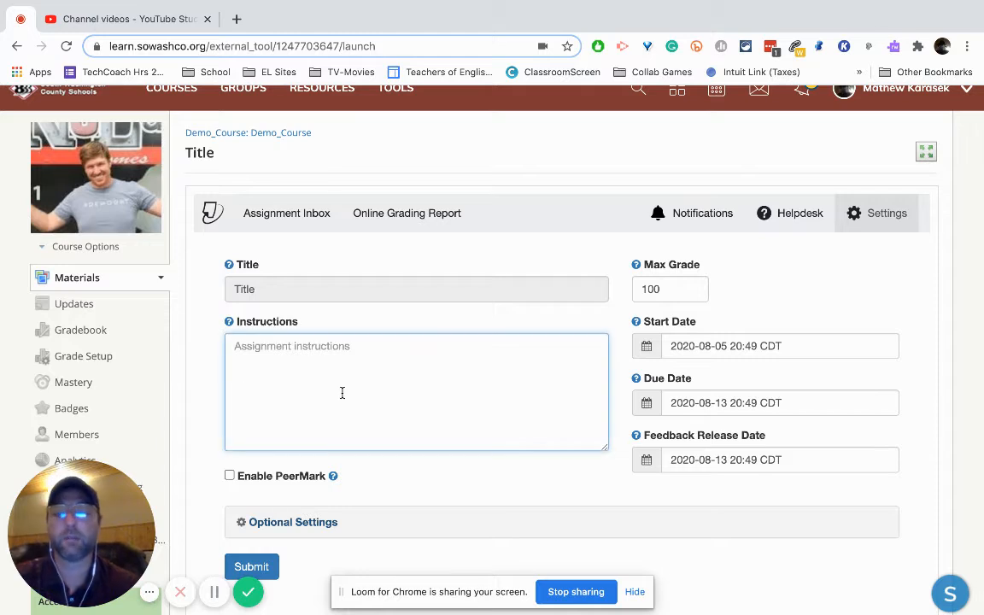
type(";lkjsd;lknasdv;lkm")
key("Return")
type("asvd")
key("Return")
type("asdy")
key("Return")
type("asdy")
key("Return")
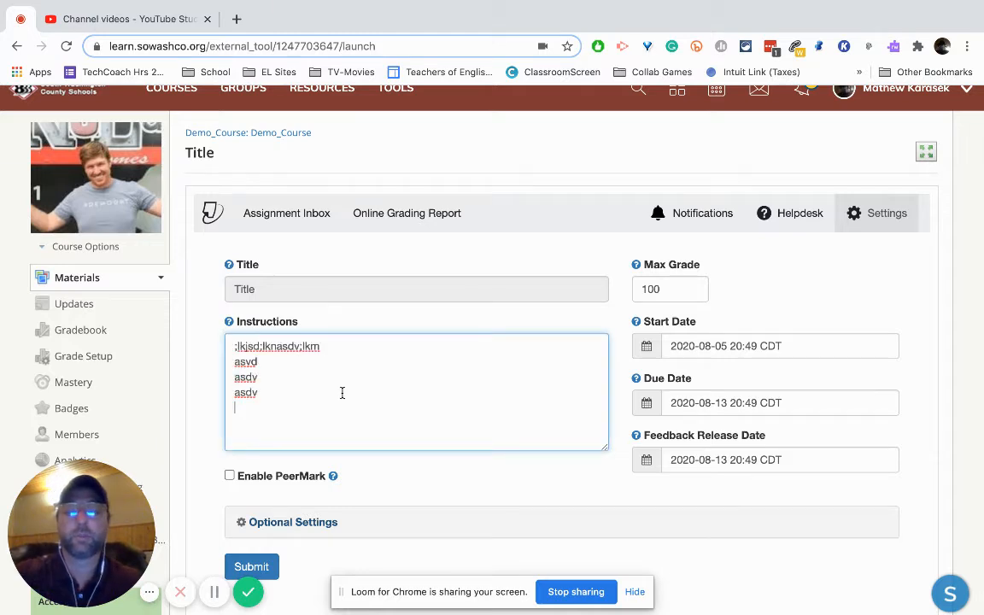
Enable PeerMark for the Turnitin assignment
scroll(429, 483, "down", 1)
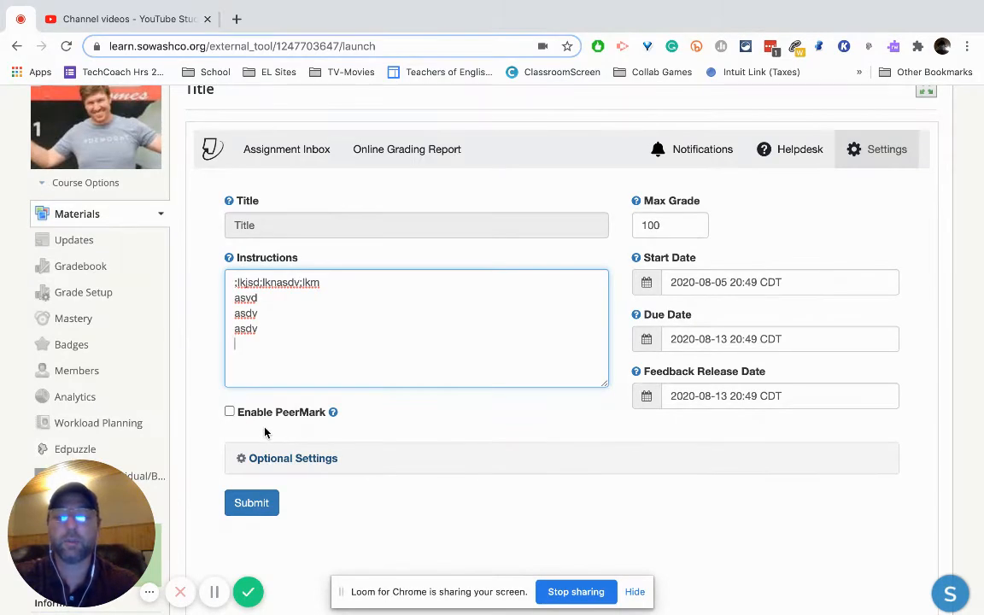
left_click(336, 412)
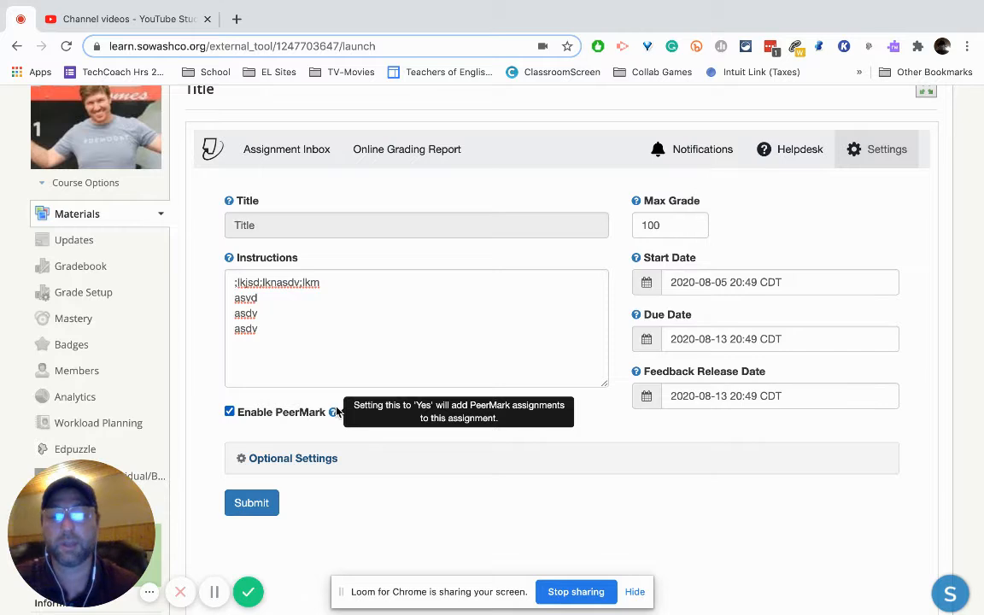
left_click(229, 412)
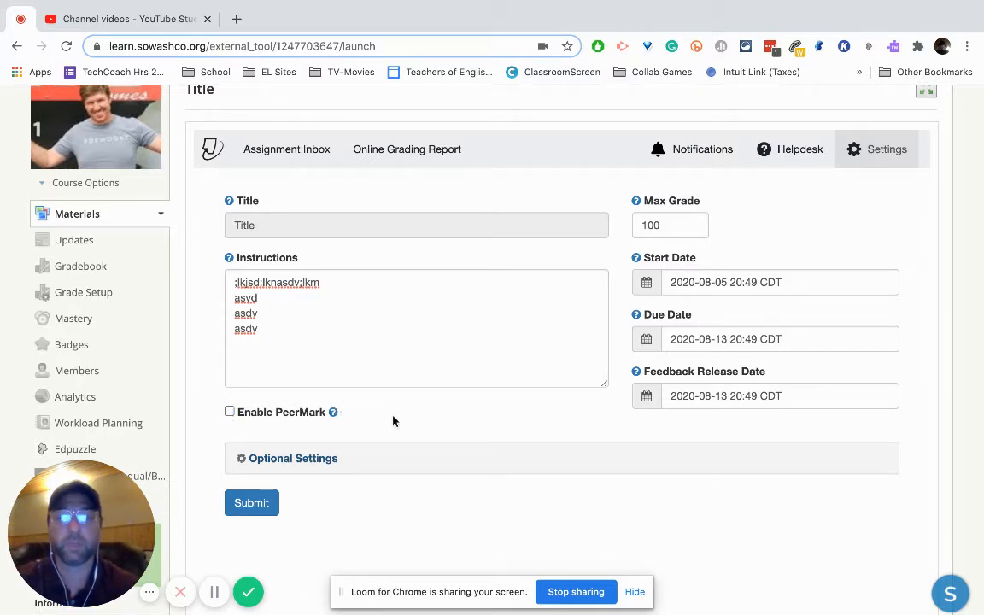
left_click(230, 413)
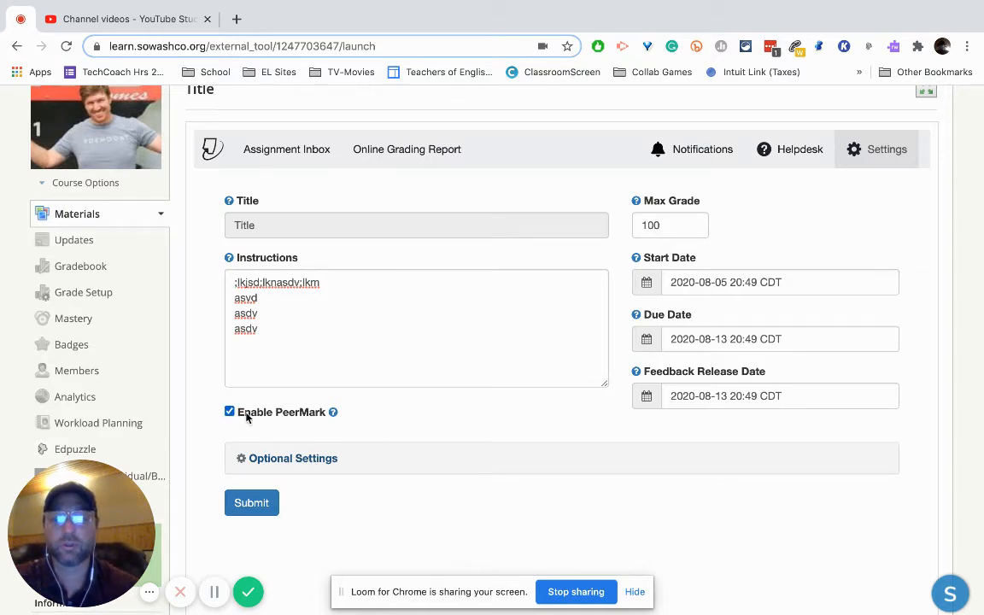
Expand the assignment's optional settings and keep Standard paper repository as the destination for submitted papers
left_click(331, 459)
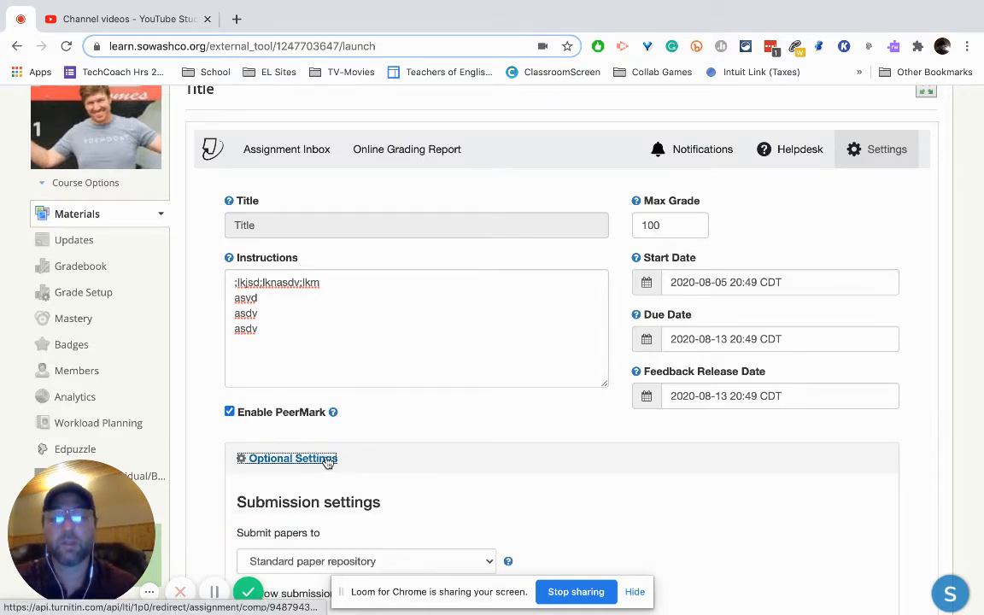
scroll(692, 520, "down", 4)
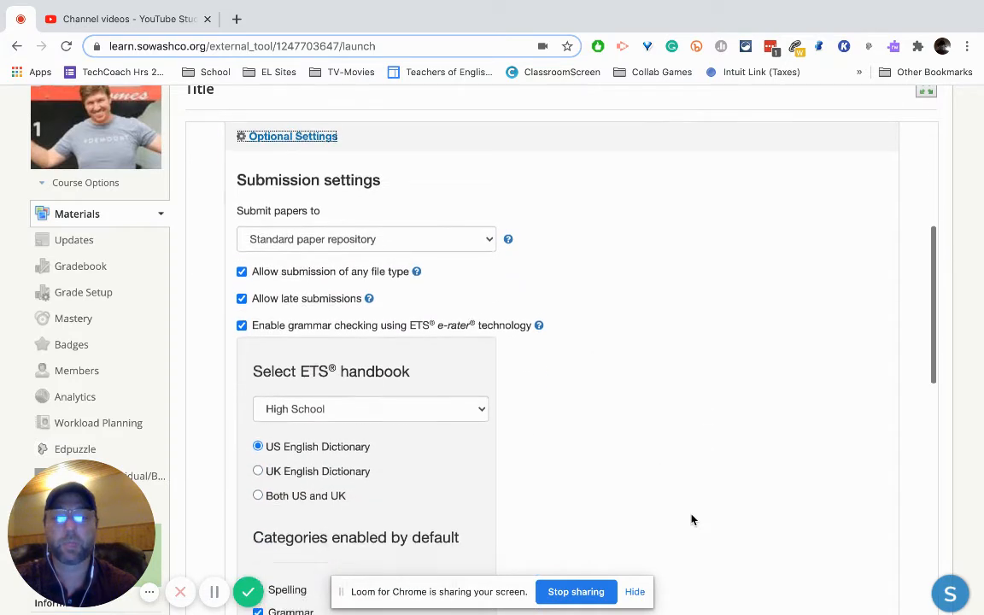
left_click(486, 237)
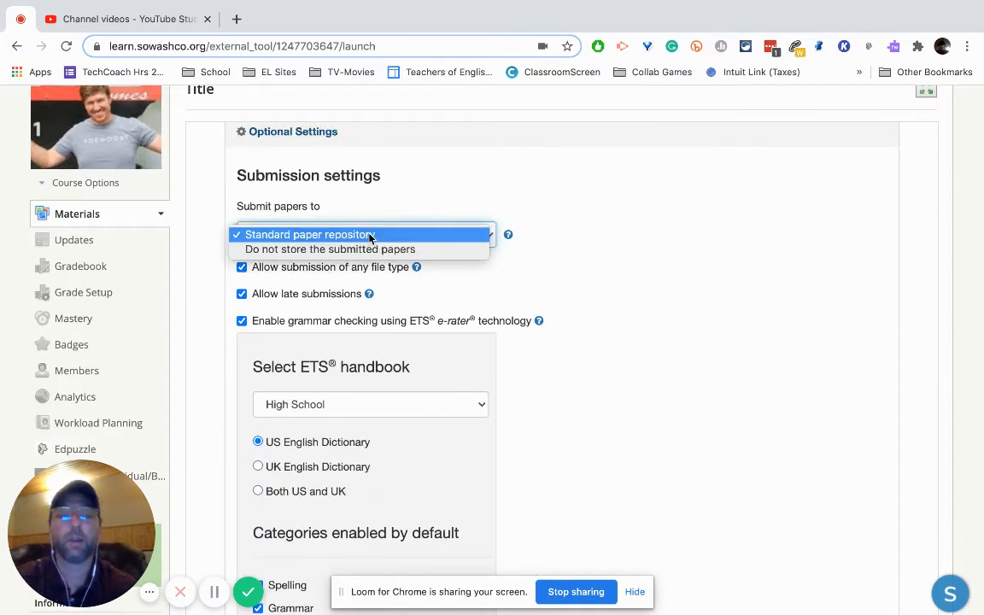
left_click(612, 240)
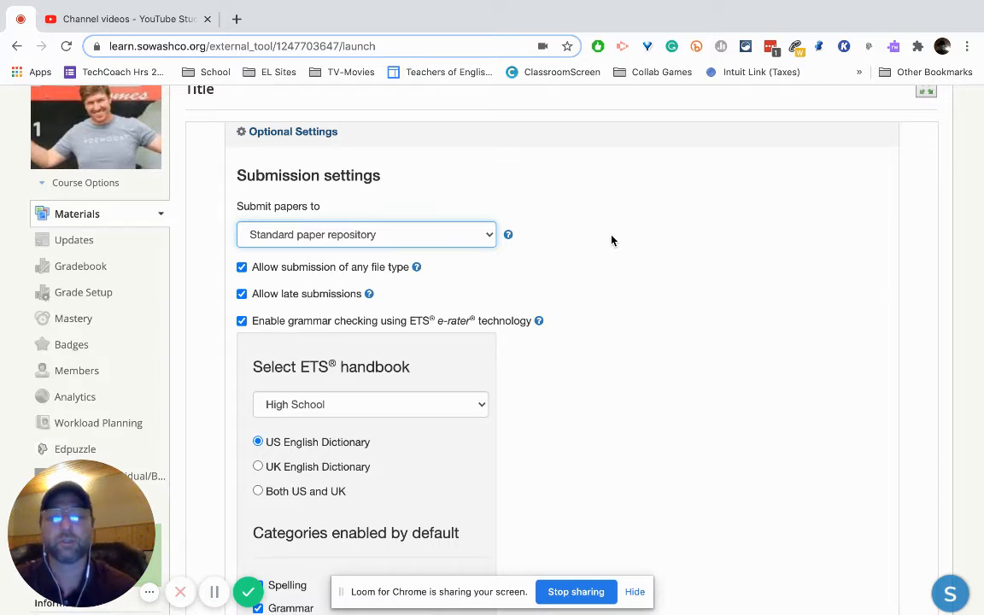
Disallow late submissions in the submission settings and allow them again
scroll(612, 240, "down", 1)
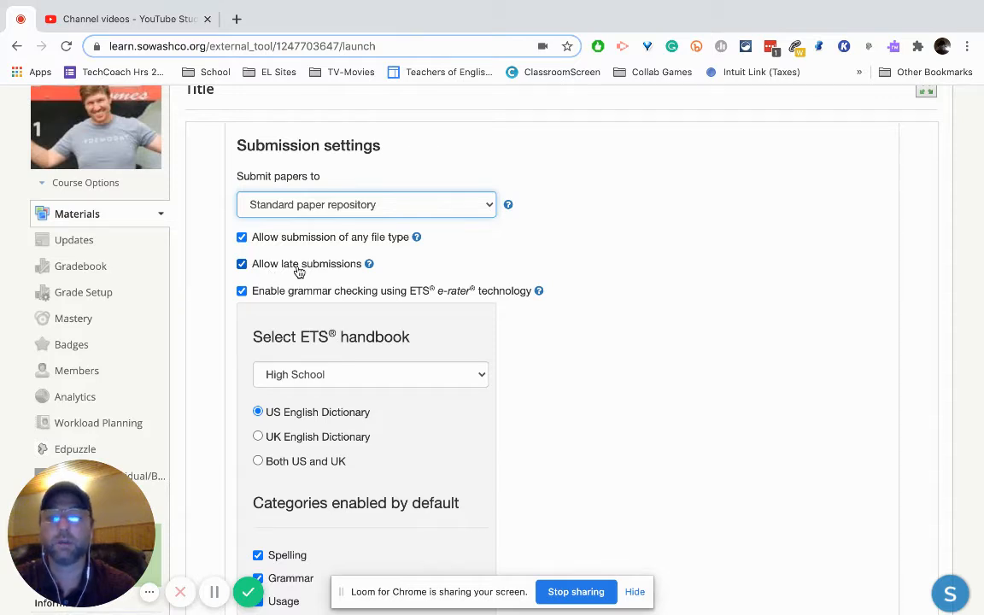
left_click(242, 265)
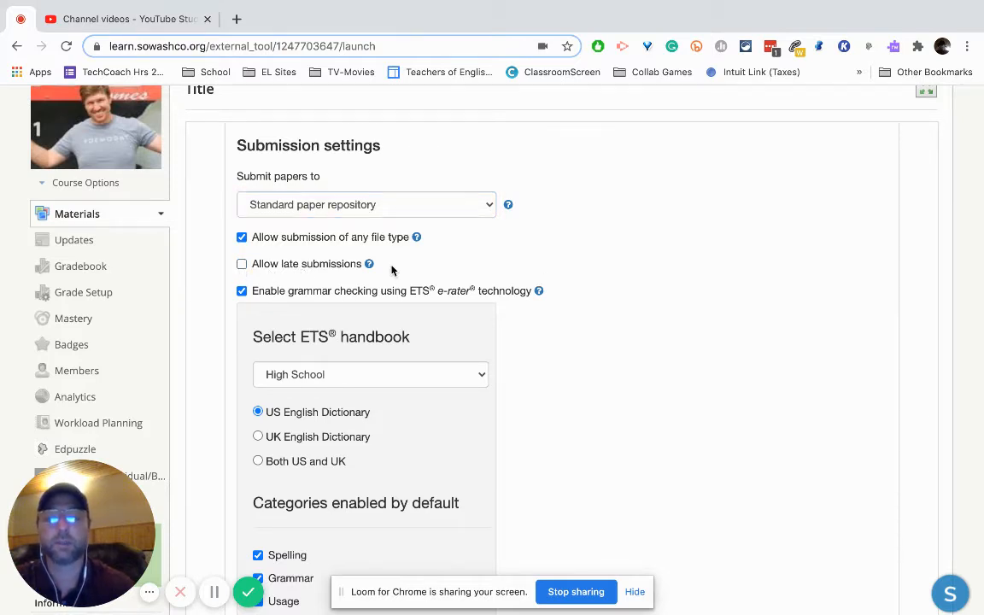
left_click(243, 265)
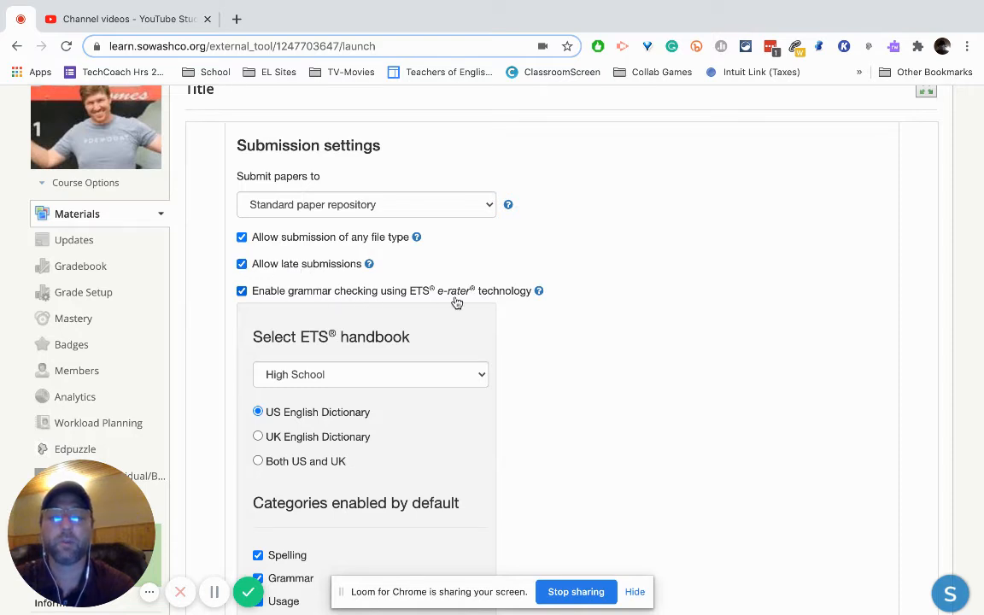
Examine the ETS grammar-checking options and the list of rubrics available to attach to the assignment
scroll(567, 349, "down", 1)
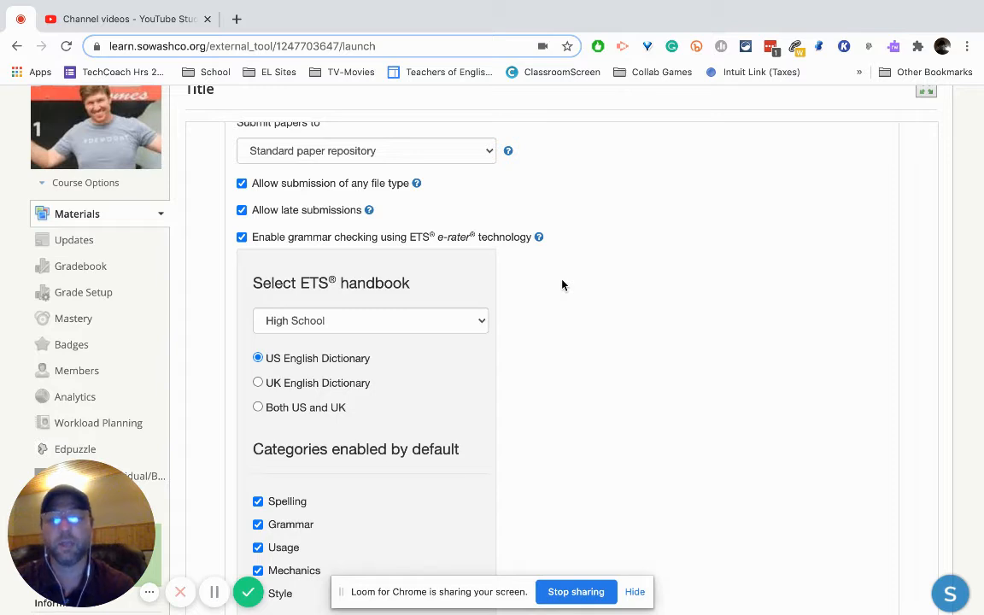
scroll(562, 285, "down", 1)
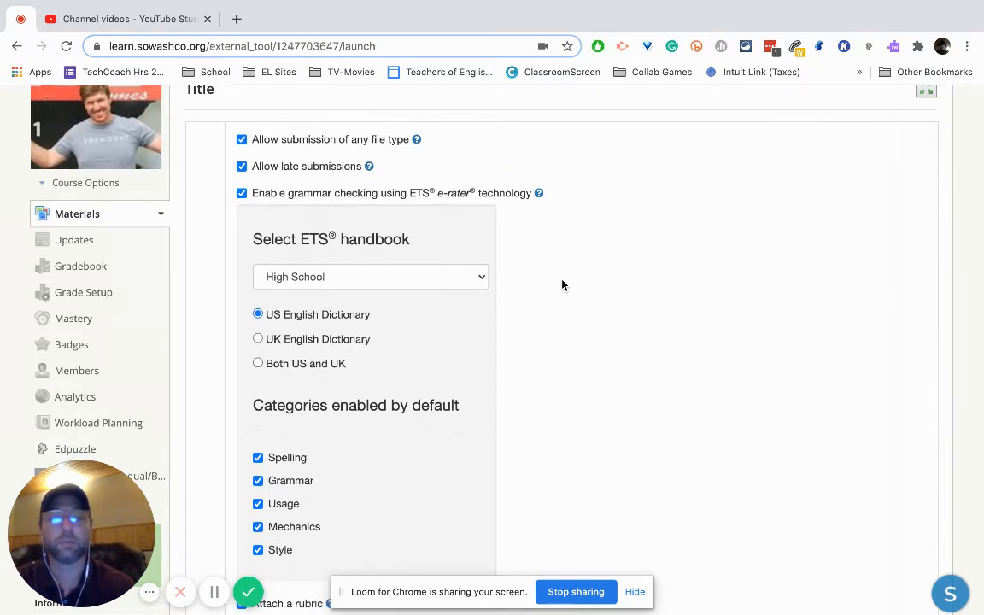
scroll(562, 285, "down", 4)
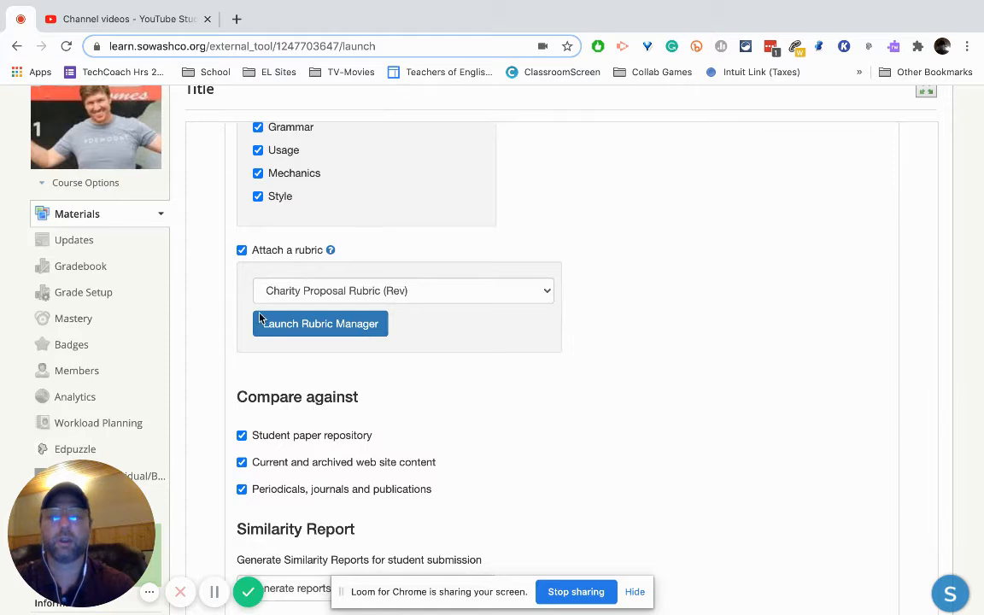
left_click(453, 296)
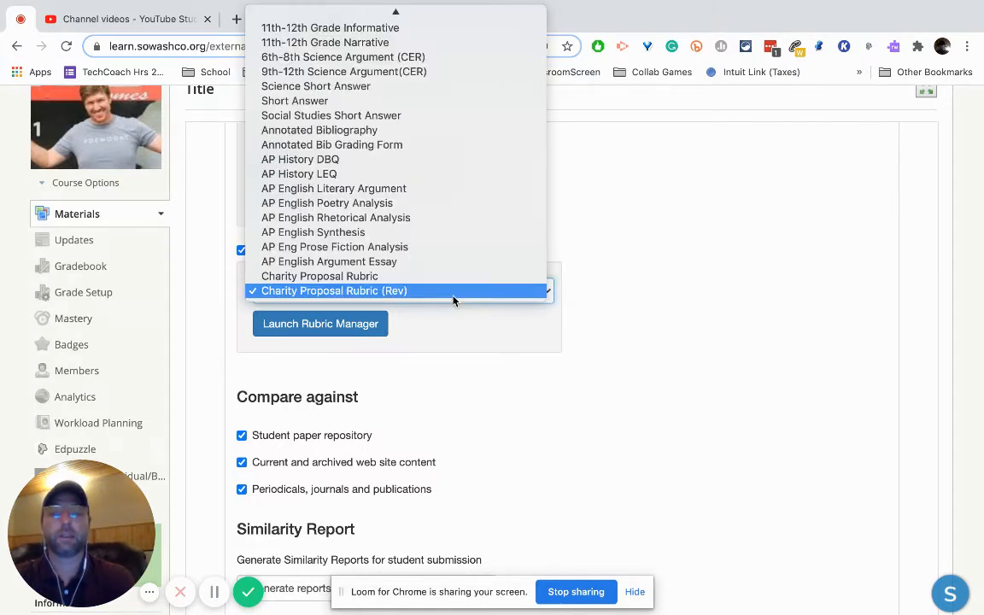
scroll(435, 205, "up", 5)
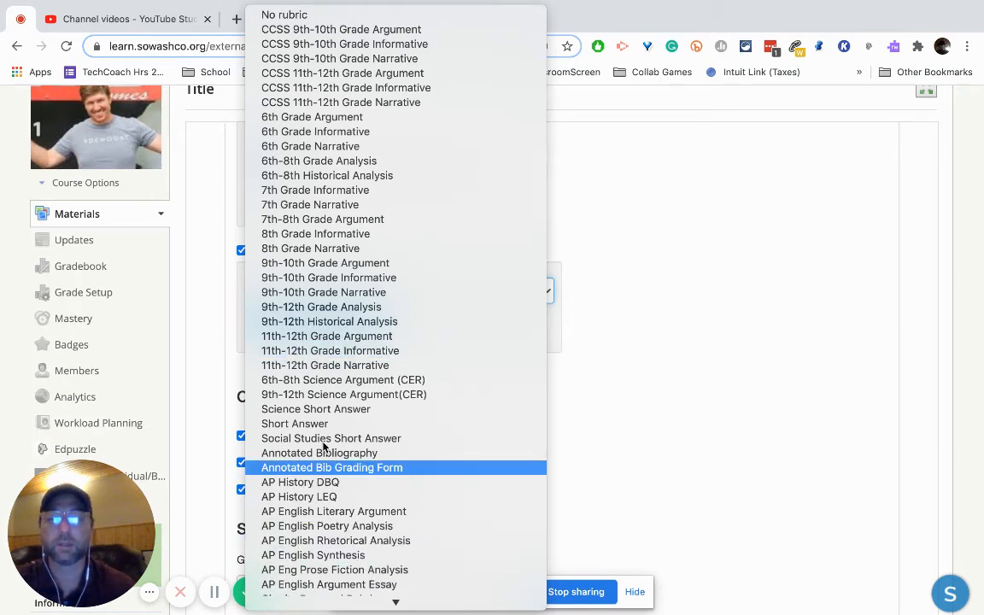
left_click(681, 383)
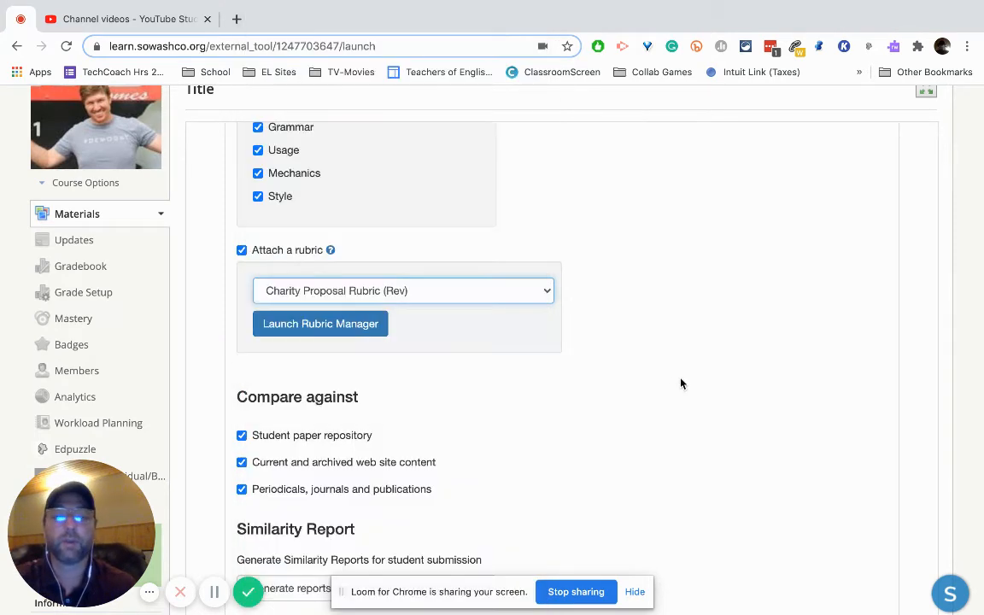
Launch the Rubric Manager, look through its menu of rubric commands and available rubrics, and close it
left_click(351, 333)
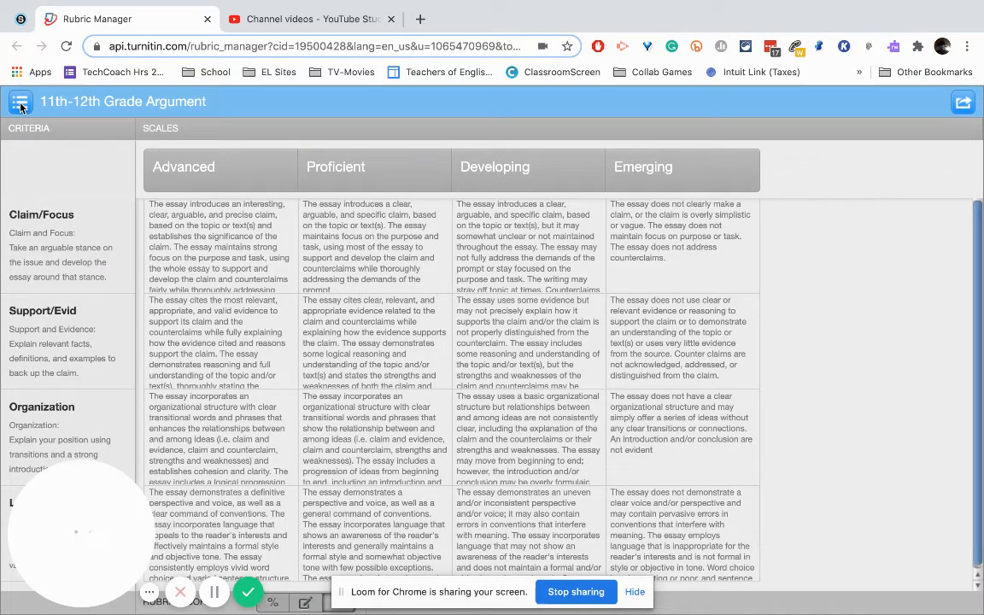
left_click(20, 103)
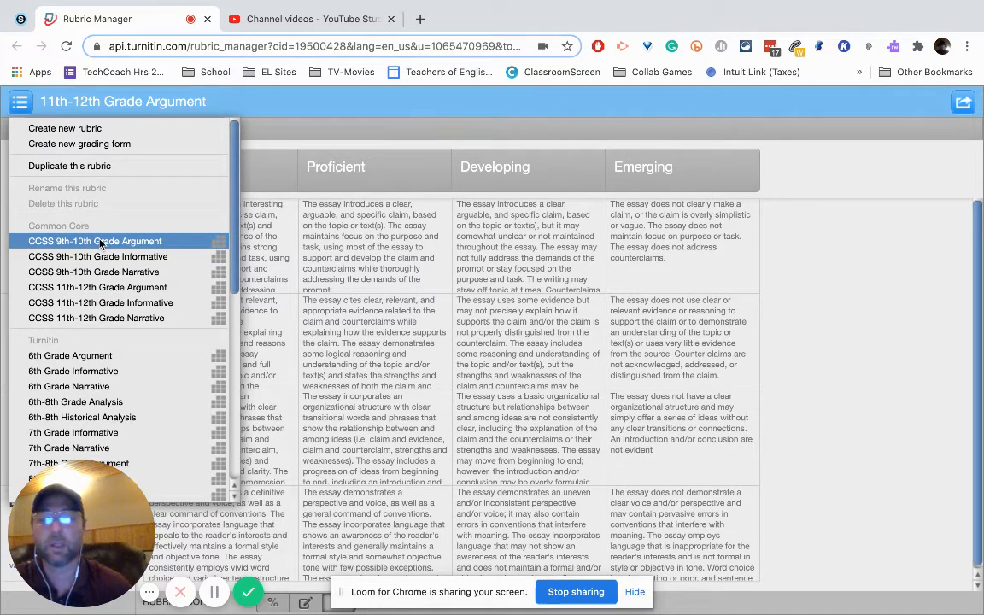
left_click(314, 121)
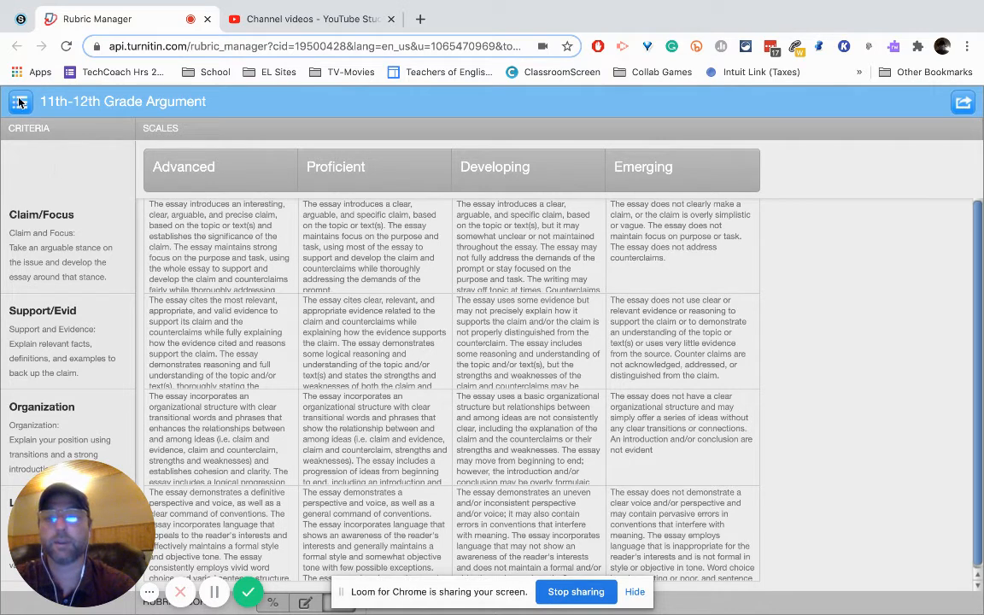
left_click(207, 19)
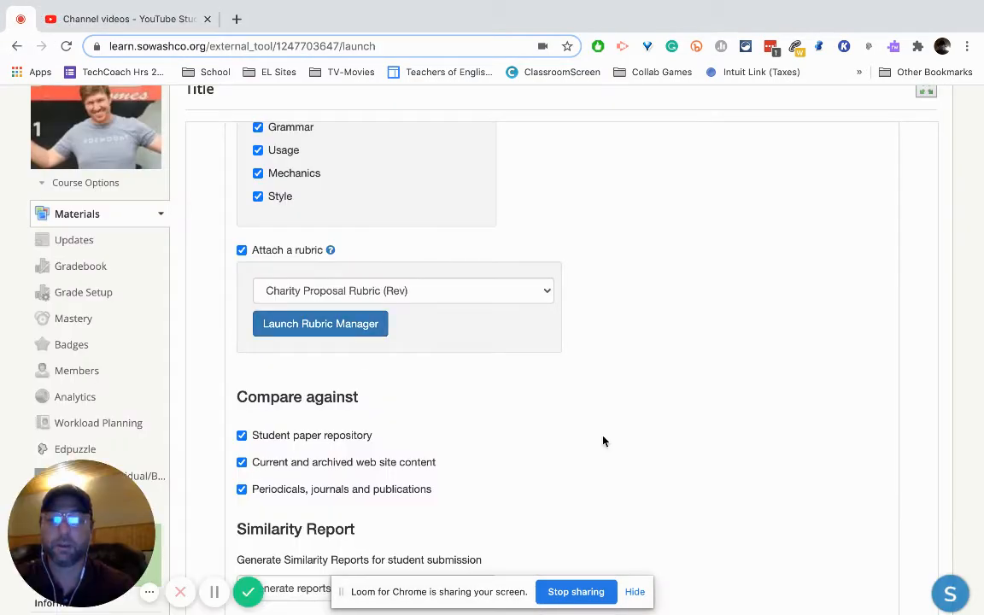
Review the Compare against sources and the choices for when Similarity Reports are generated for student submissions
scroll(603, 441, "down", 1)
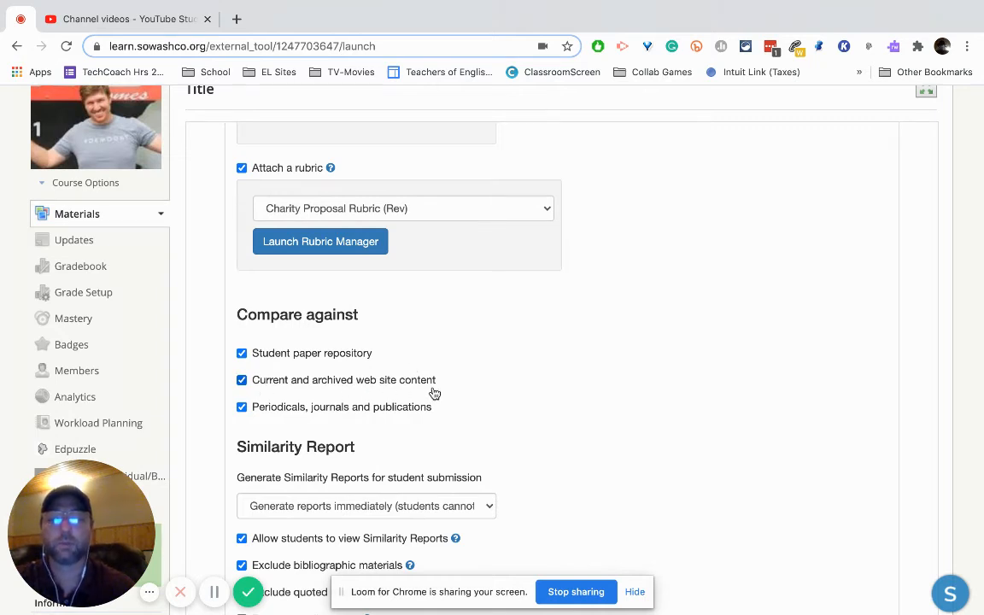
scroll(571, 412, "down", 1)
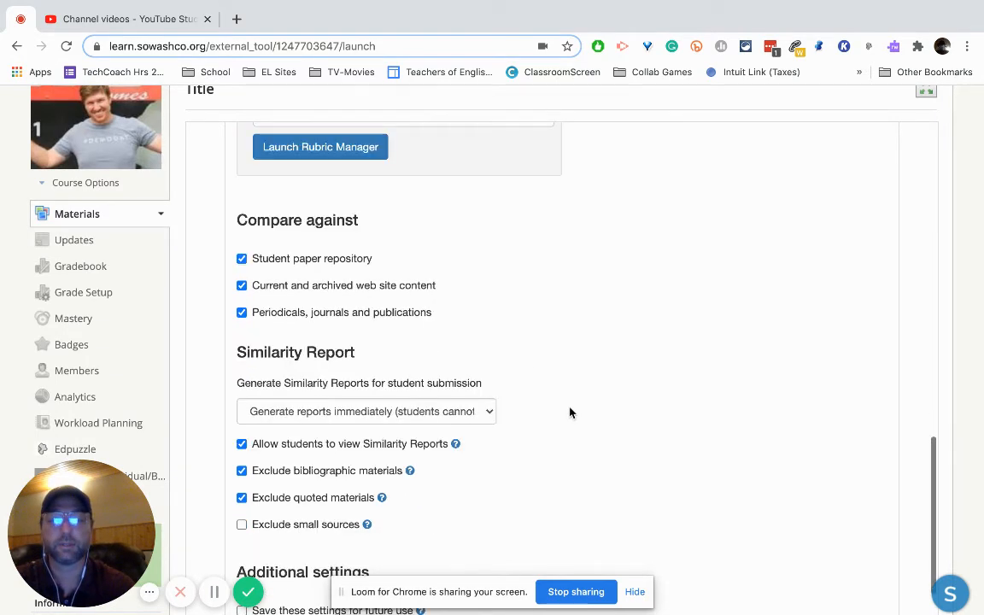
scroll(571, 412, "down", 1)
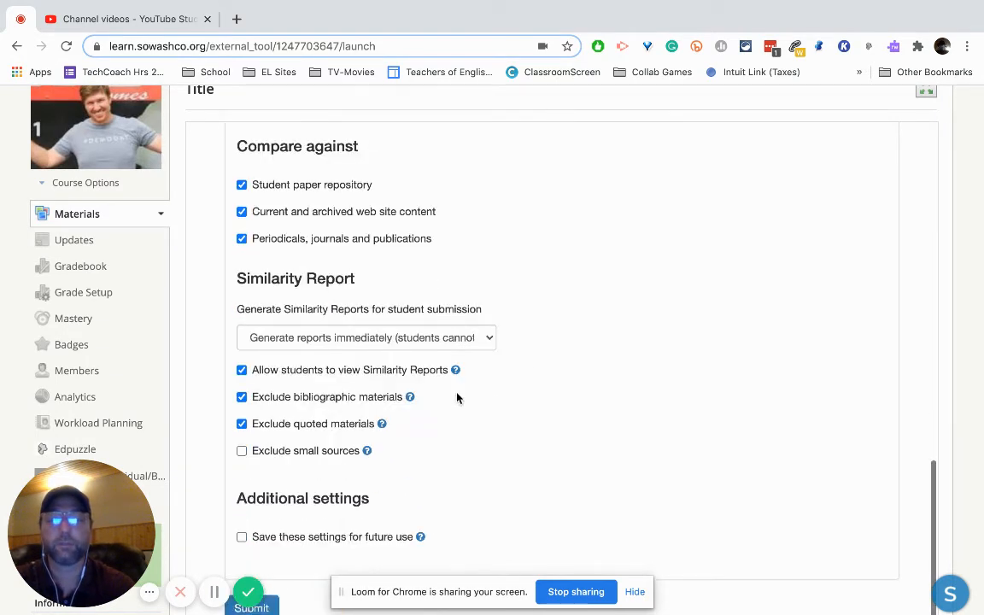
left_click(466, 341)
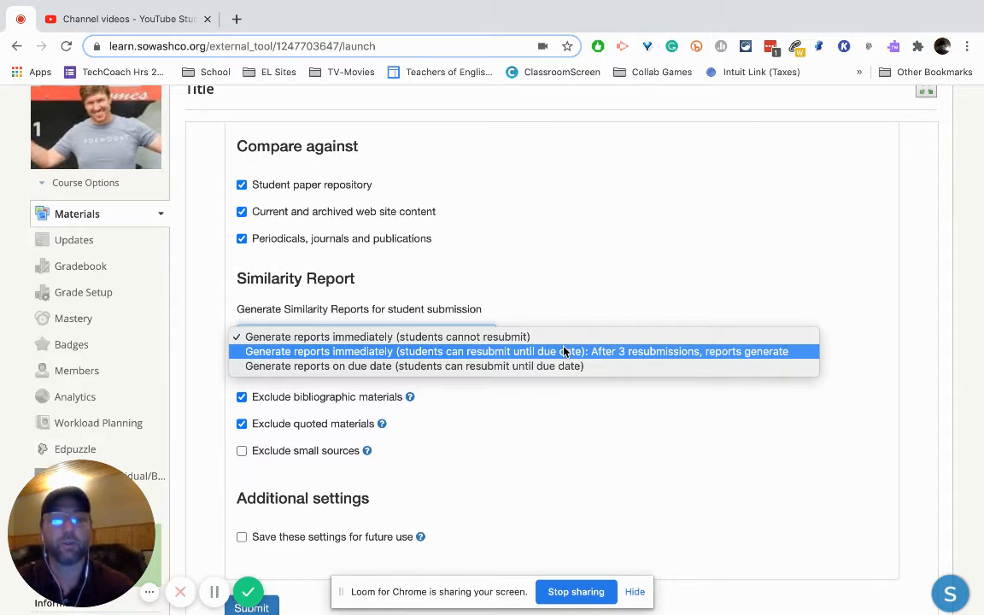
left_click(569, 311)
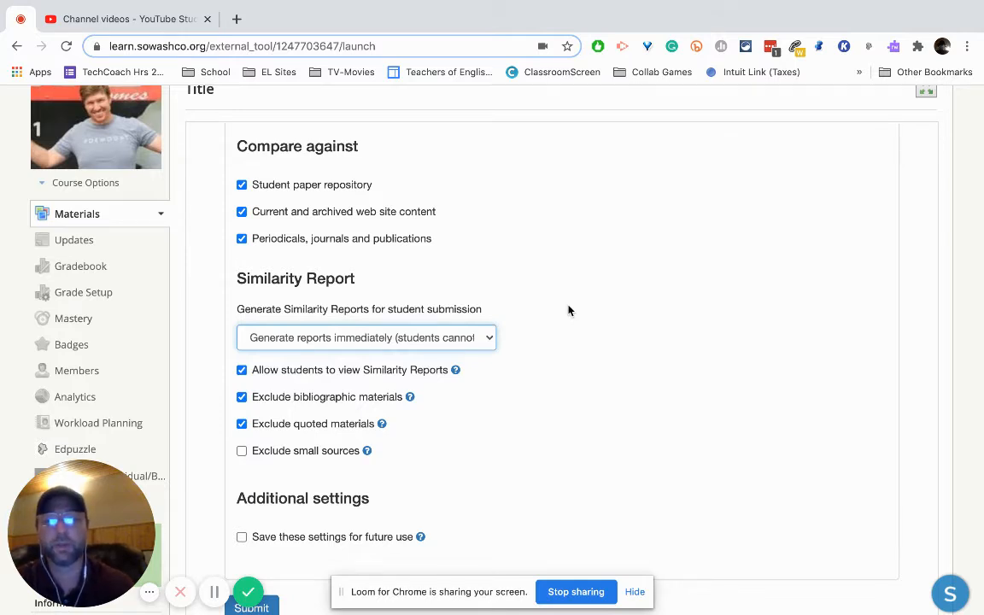
left_click(491, 338)
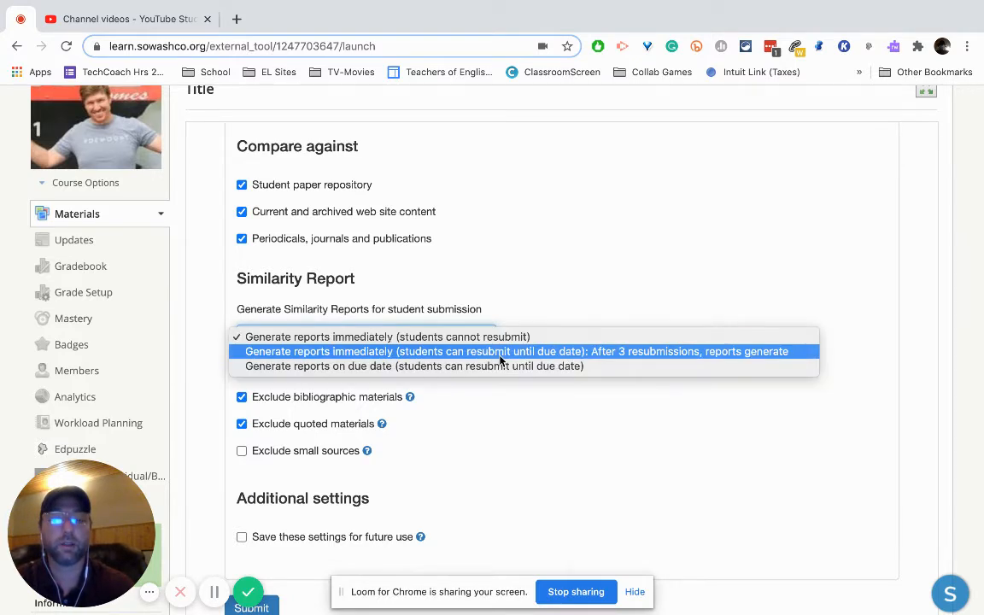
left_click(552, 267)
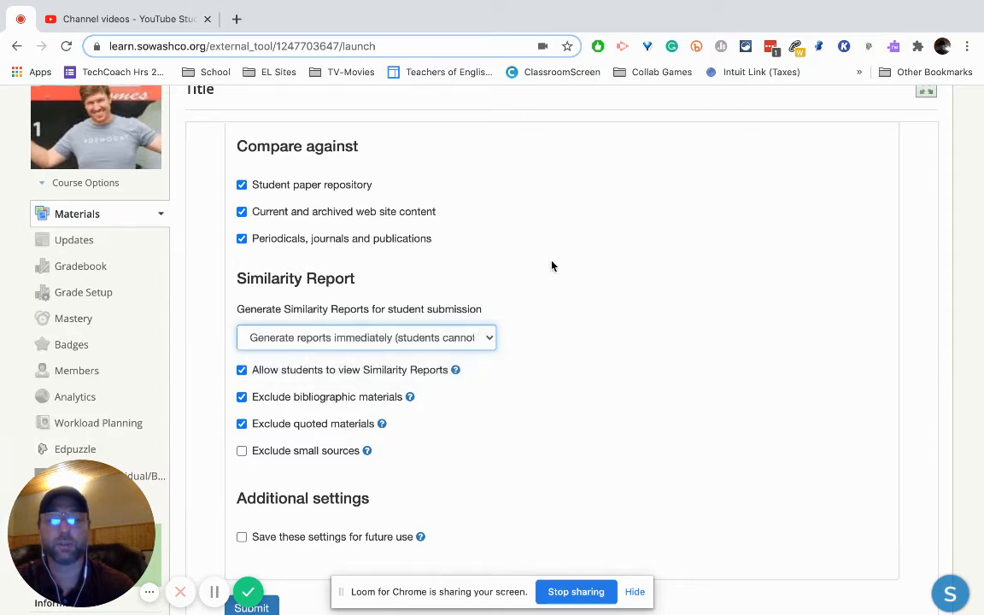
Enable saving these assignment settings for future use in the additional settings
scroll(558, 336, "up", 3)
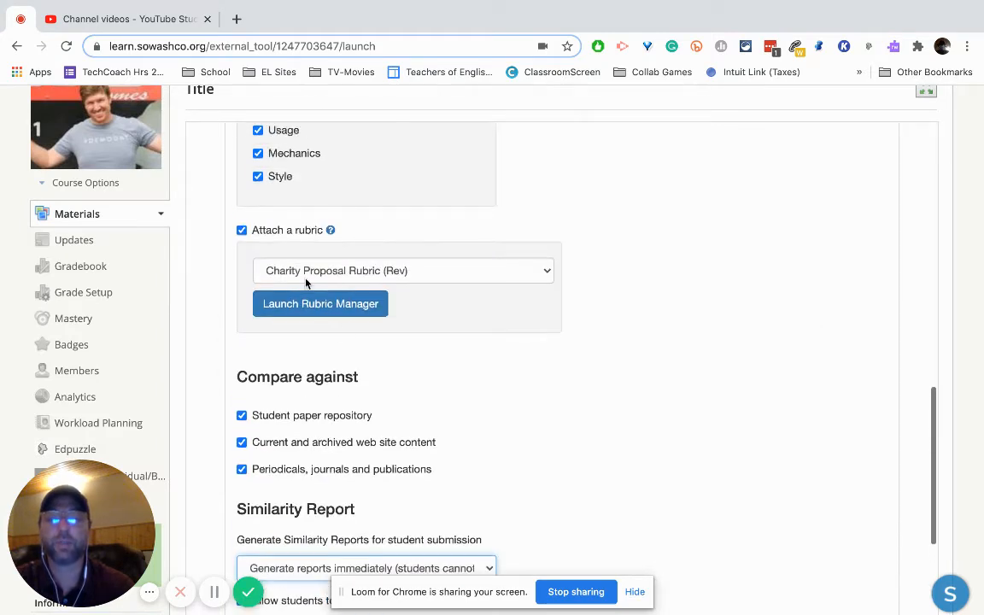
scroll(591, 380, "up", 4)
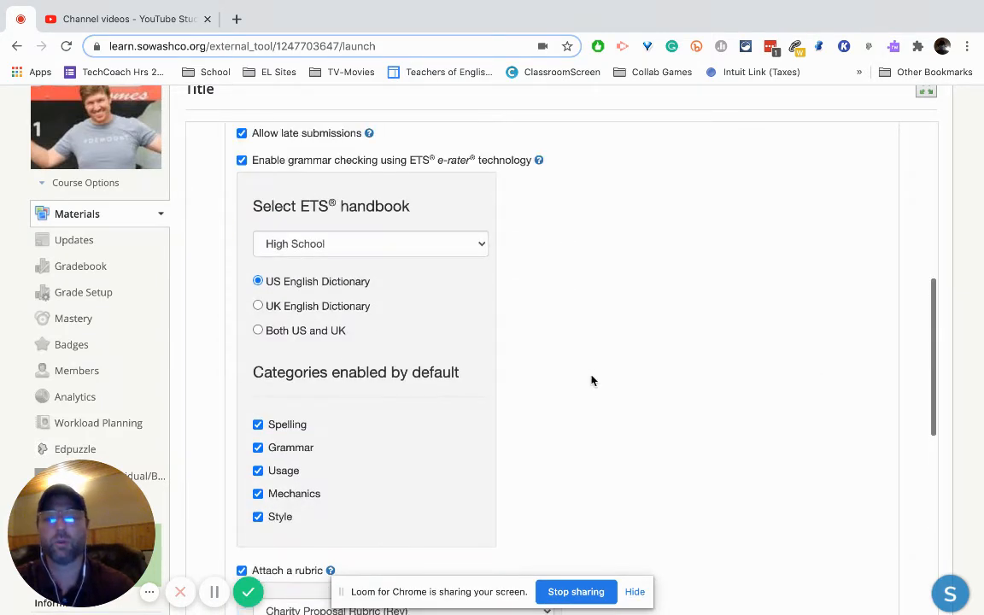
scroll(553, 415, "down", 7)
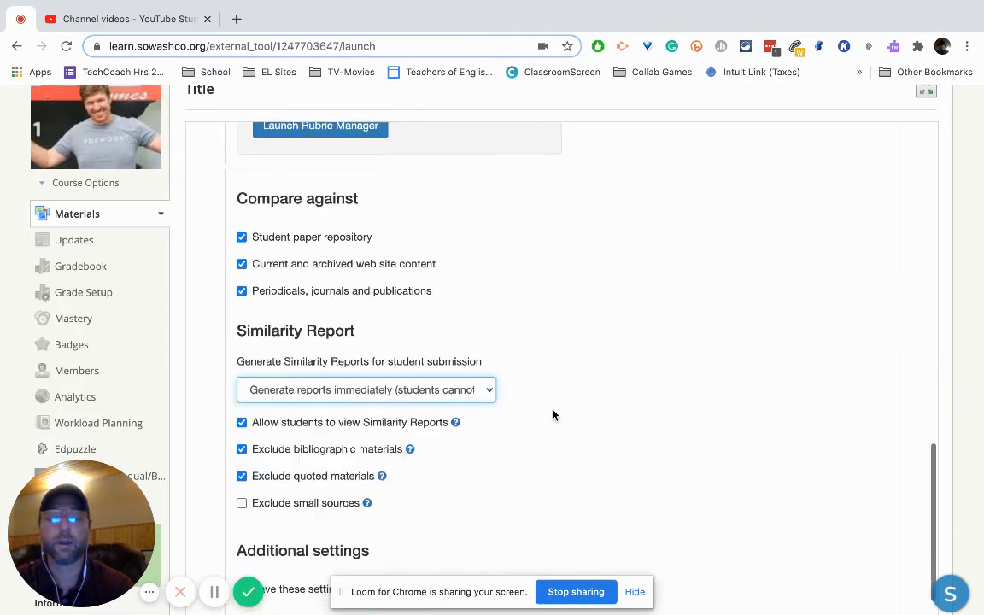
left_click(242, 530)
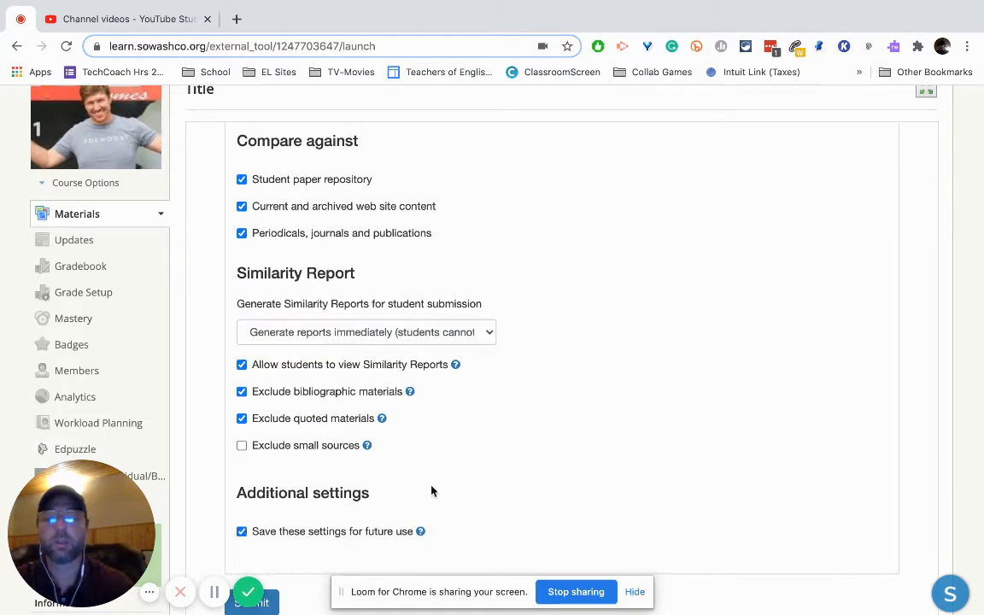
scroll(434, 493, "down", 1)
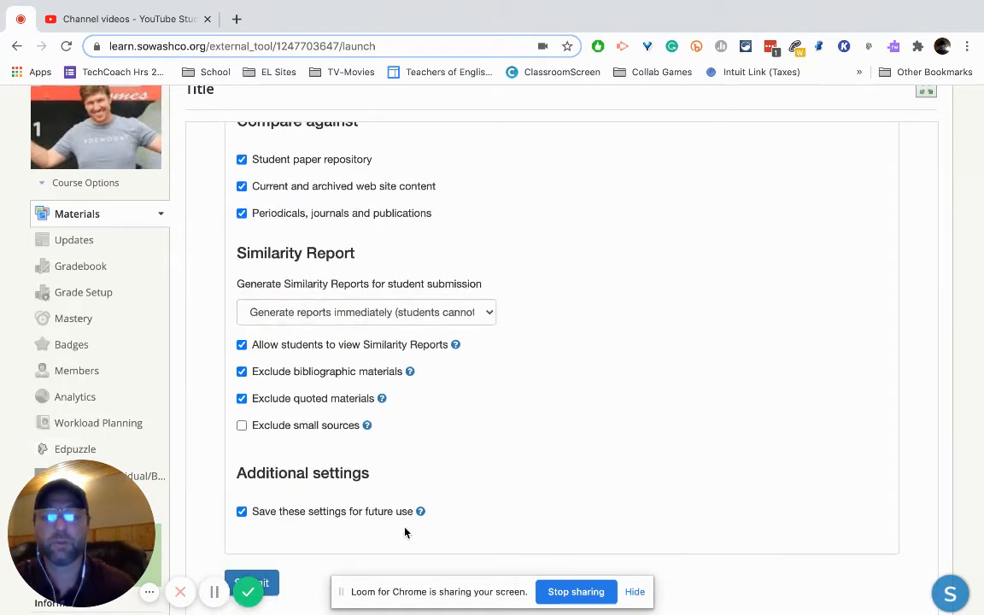
Submit the Turnitin assignment's settings
scroll(499, 492, "up", 5)
scroll(499, 492, "up", 5)
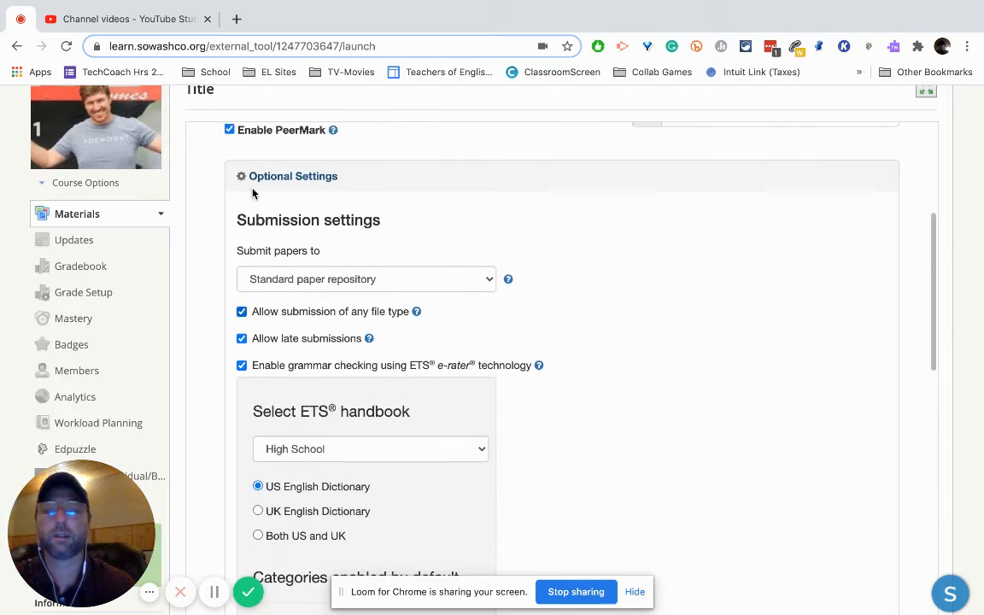
scroll(644, 457, "down", 10)
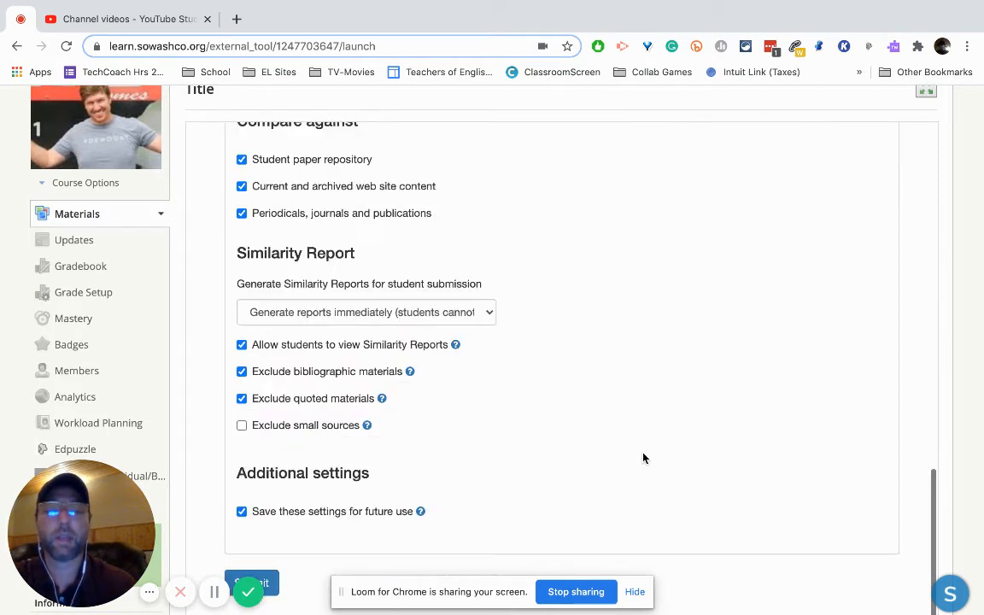
left_click(276, 580)
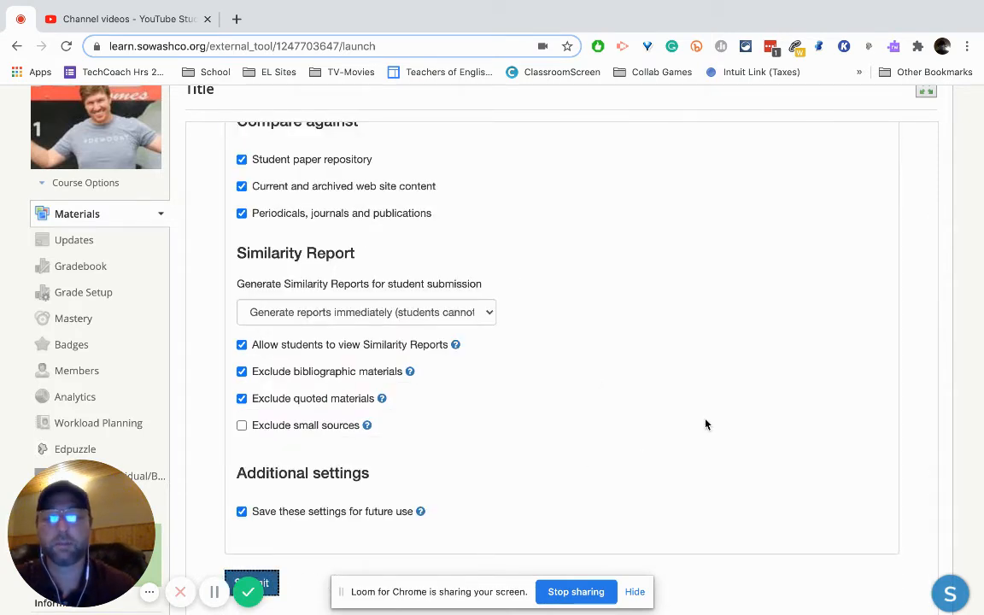
scroll(366, 436, "down", 1)
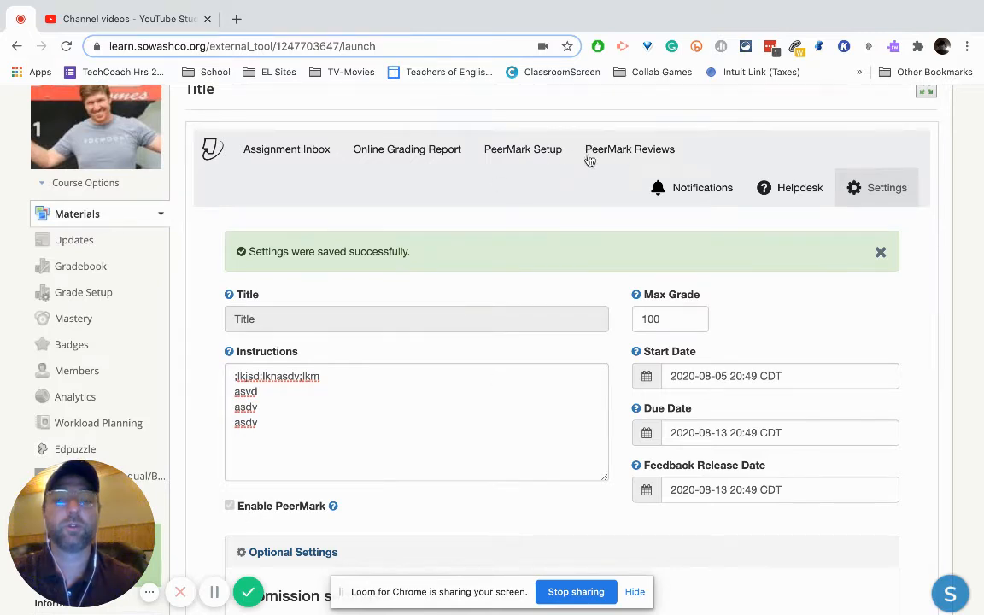
Start a new Free Response question in the PeerMark setup and set its minimum answer length to 5
left_click(530, 159)
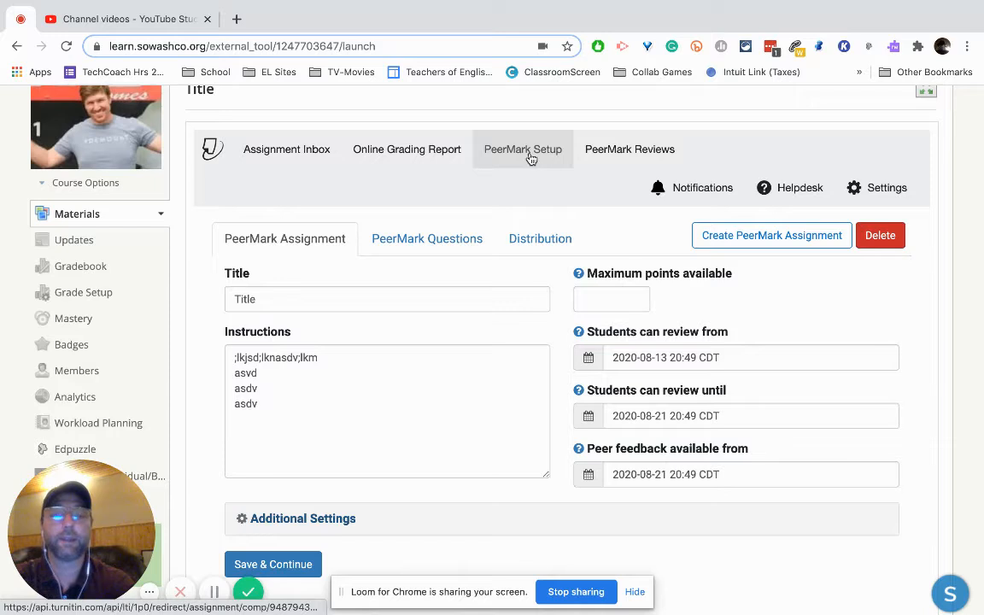
left_click(481, 239)
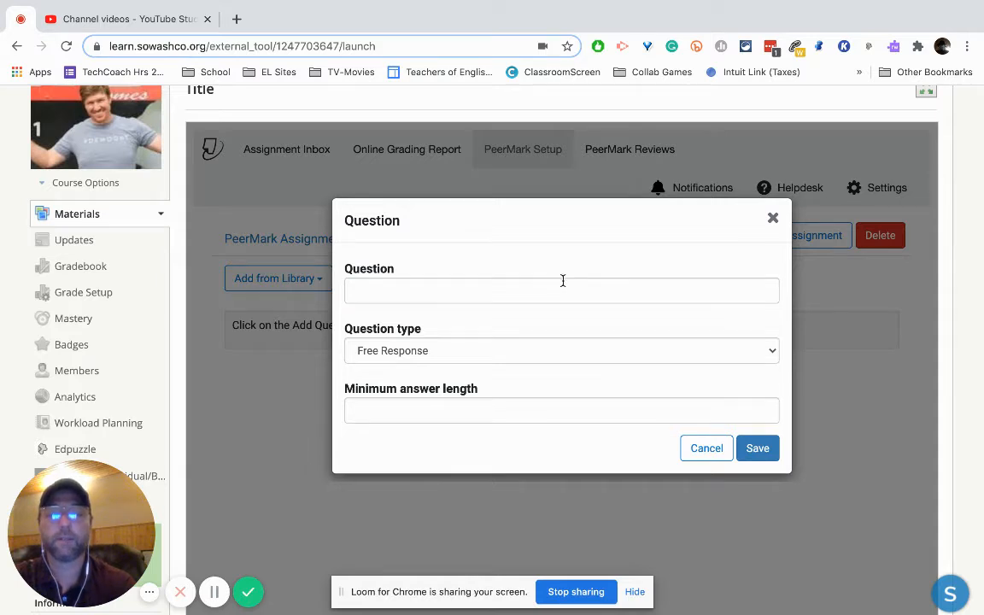
left_click(524, 352)
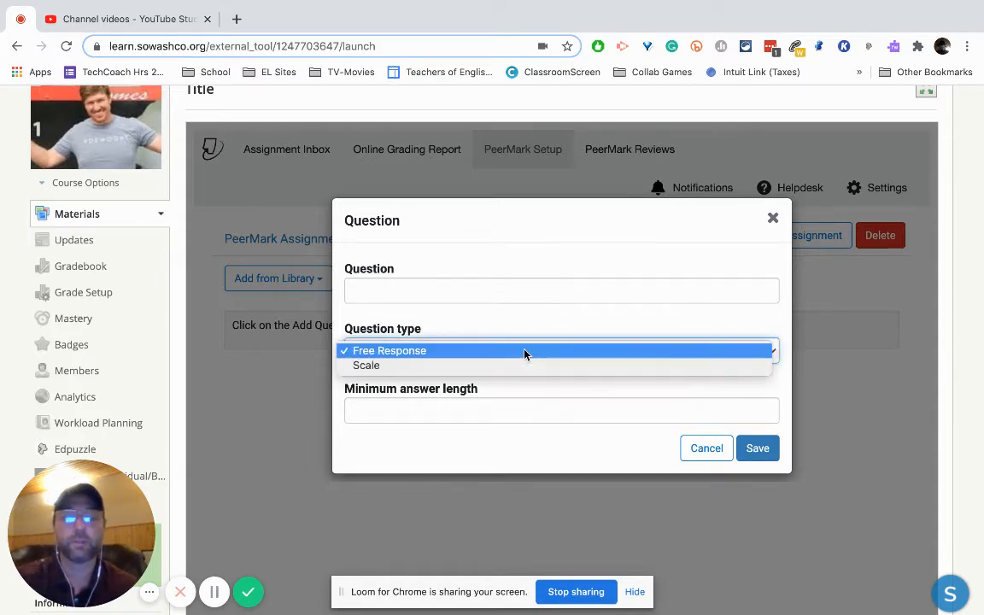
left_click(537, 326)
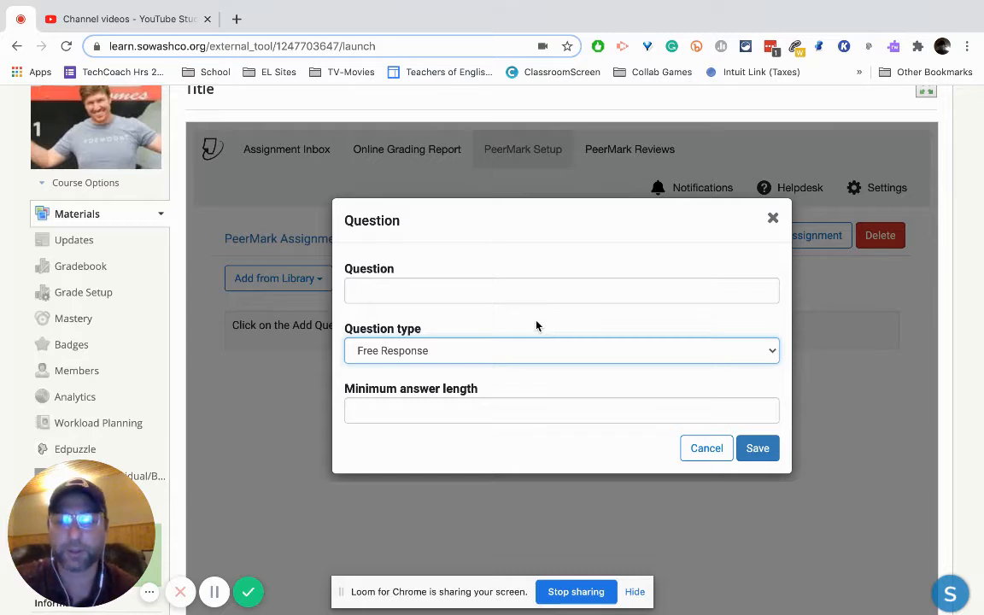
left_click(469, 417)
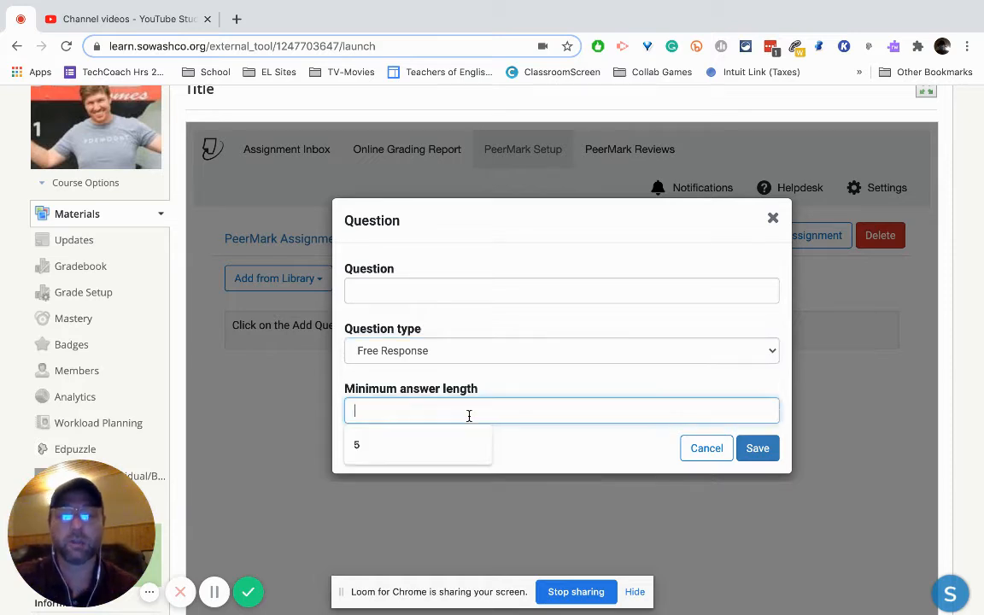
left_click(435, 453)
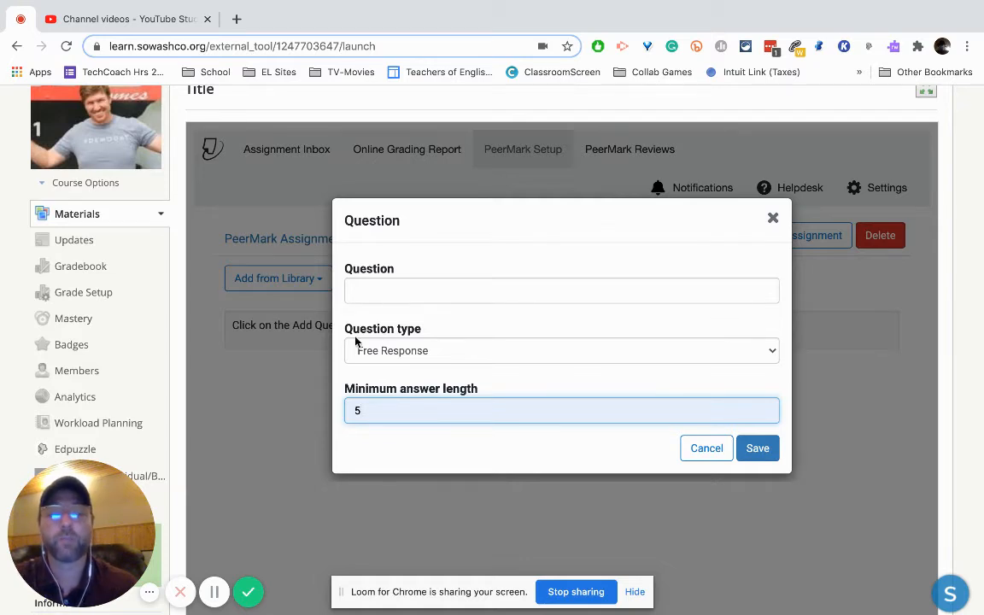
left_click(433, 351)
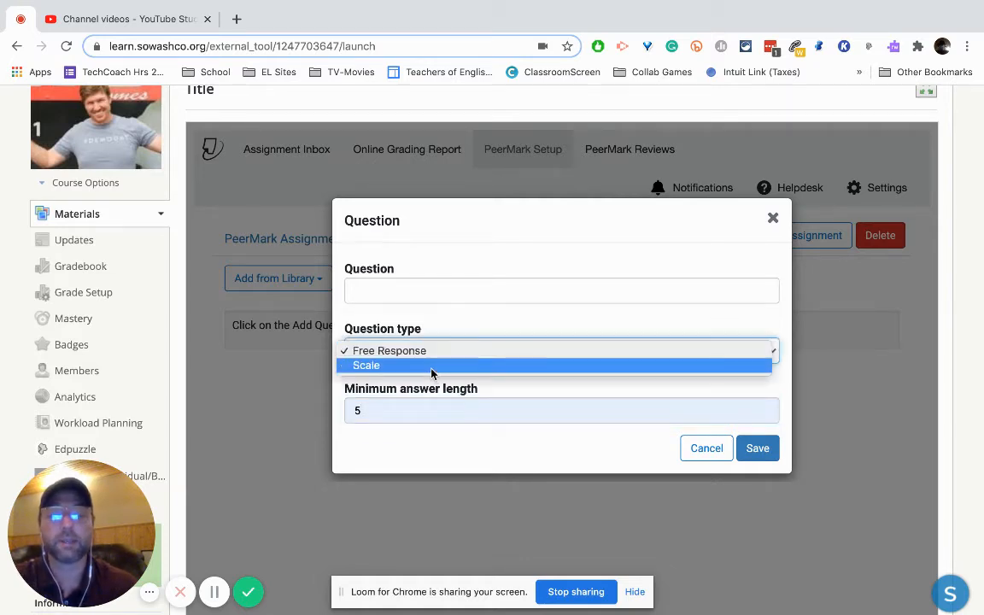
left_click(433, 368)
left_click(432, 409)
left_click(423, 451)
scroll(443, 411, "down", 1)
left_click(438, 409)
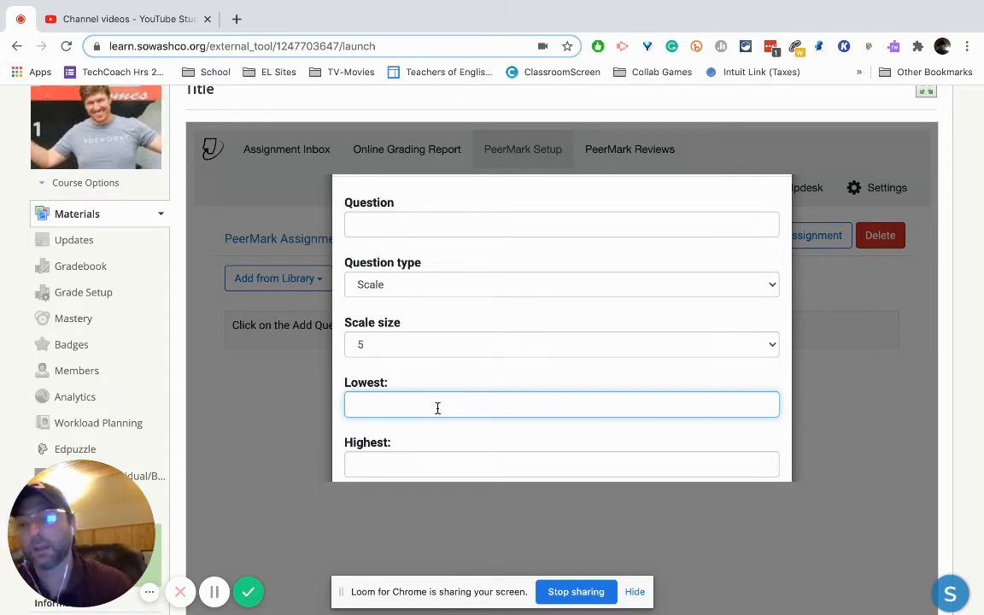
left_click(436, 461)
scroll(437, 459, "down", 1)
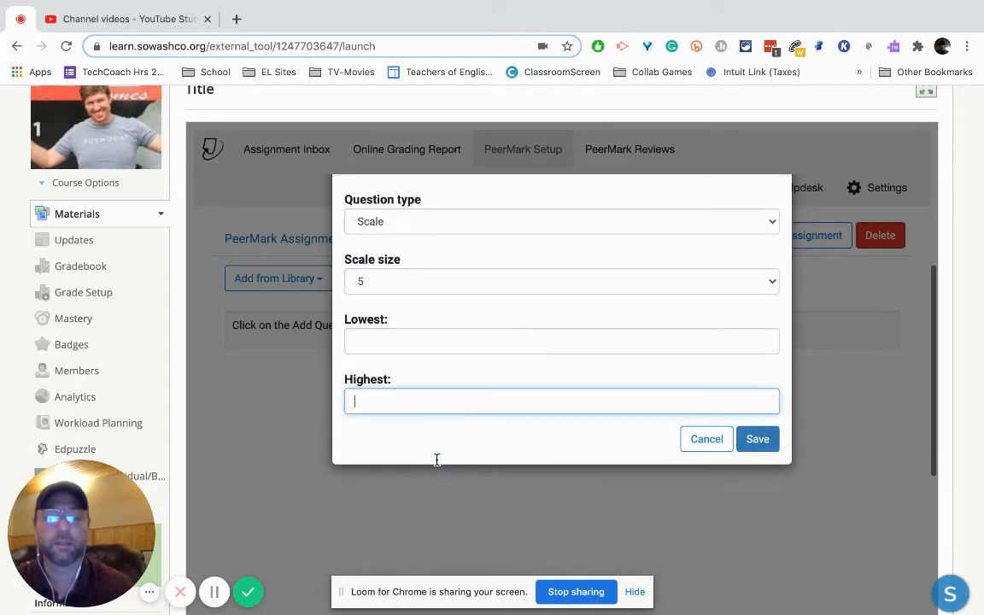
left_click(692, 442)
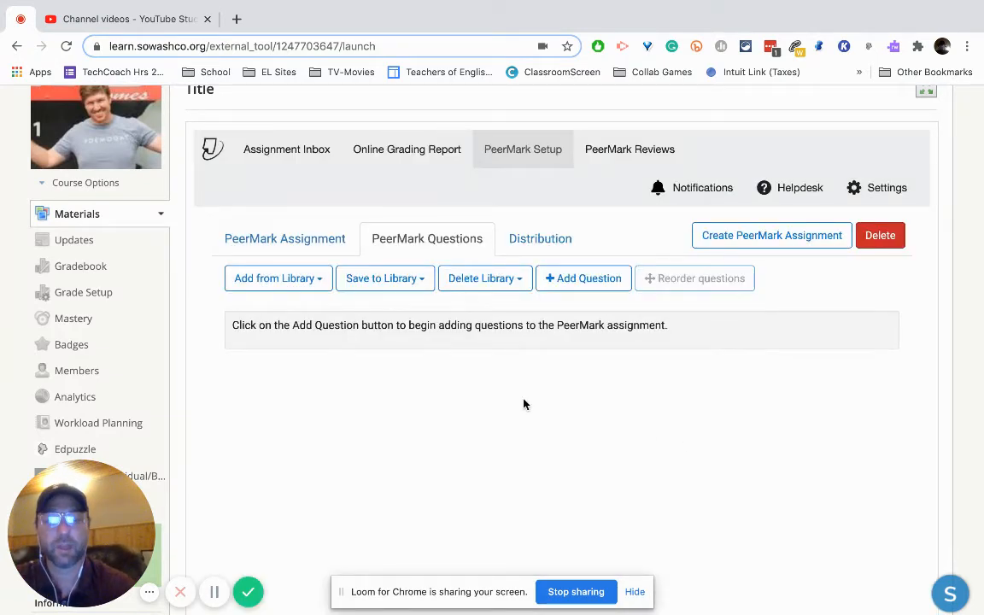
Add the hook, topic sentence, final thought and "convincing in his/her argument" questions from the Writing Revision Questions library to the PeerMark assignment
left_click(295, 287)
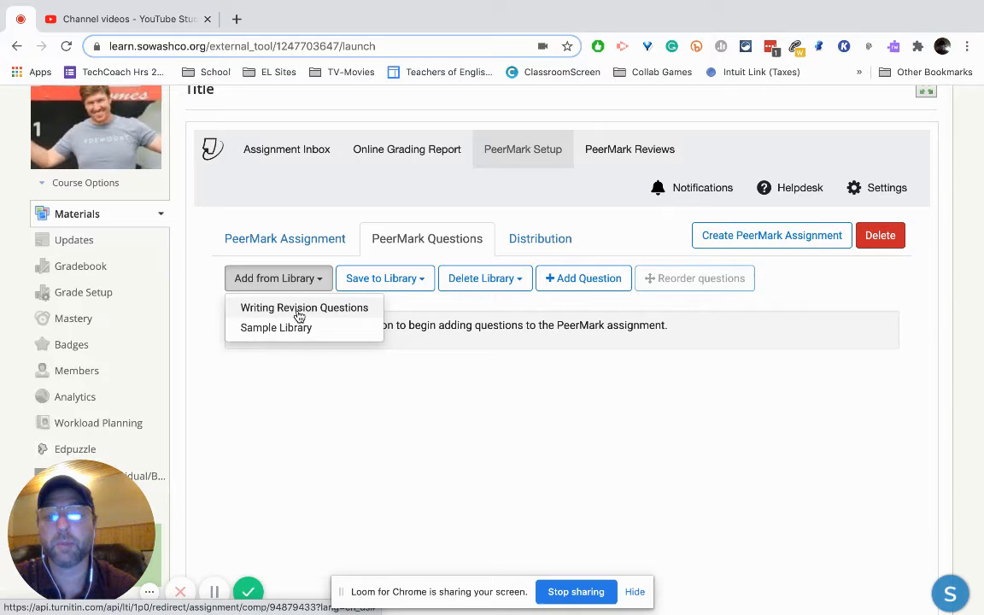
left_click(299, 310)
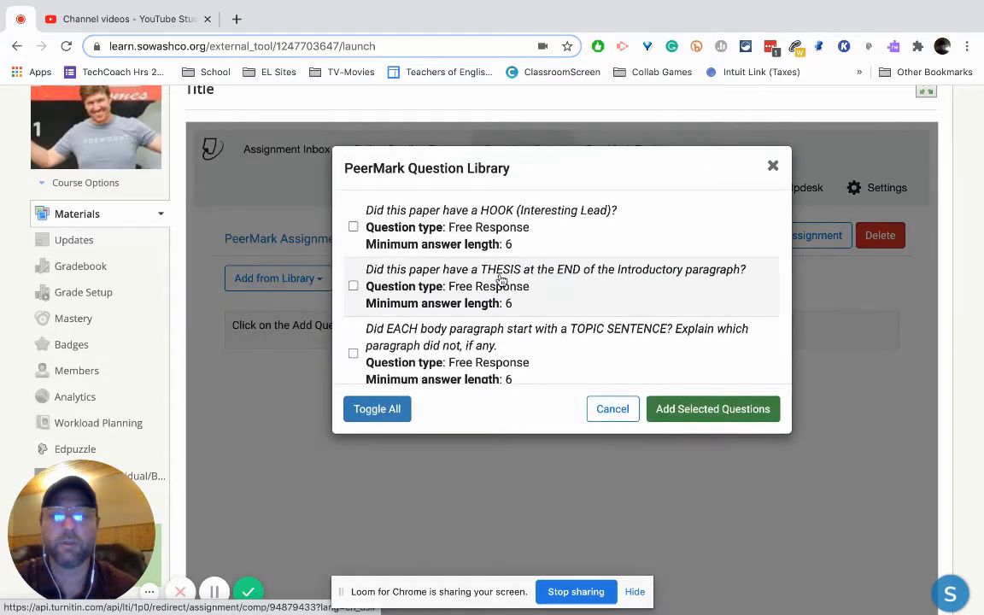
left_click(352, 226)
left_click(353, 353)
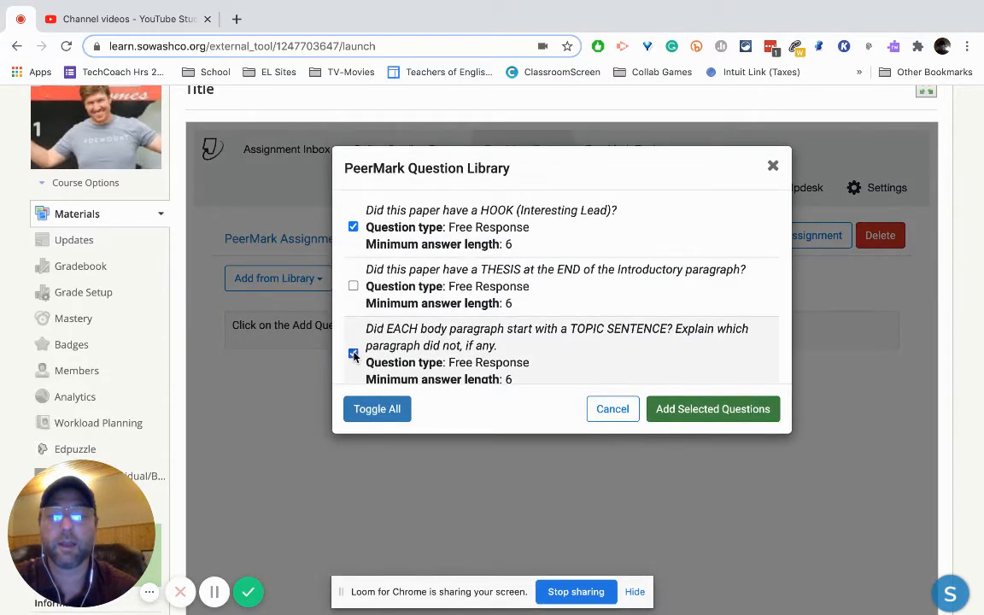
scroll(355, 357, "down", 5)
left_click(353, 256)
scroll(355, 265, "down", 1)
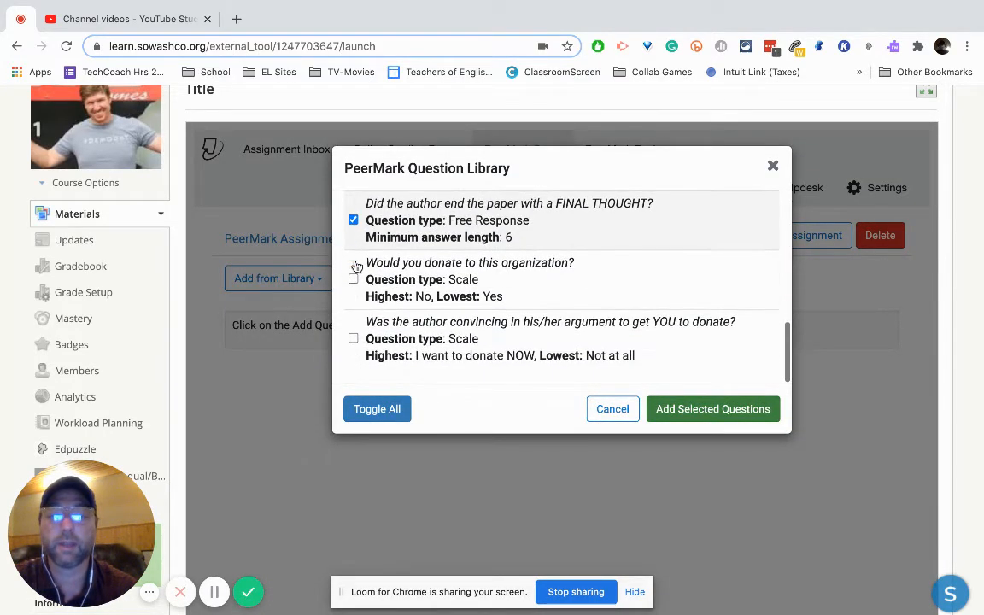
scroll(473, 303, "up", 2)
scroll(477, 318, "down", 2)
left_click(686, 408)
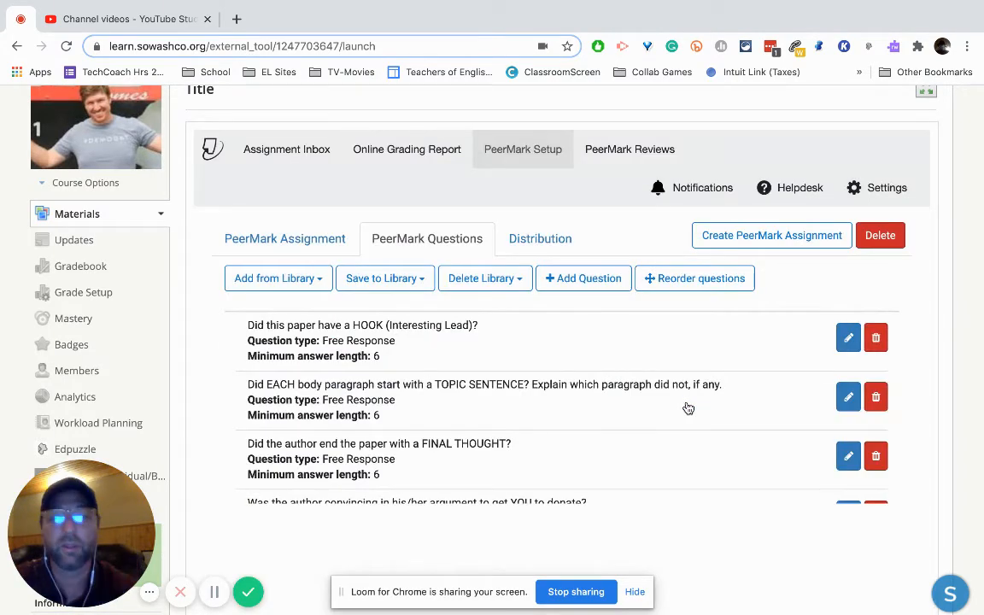
scroll(686, 408, "down", 2)
scroll(686, 408, "up", 2)
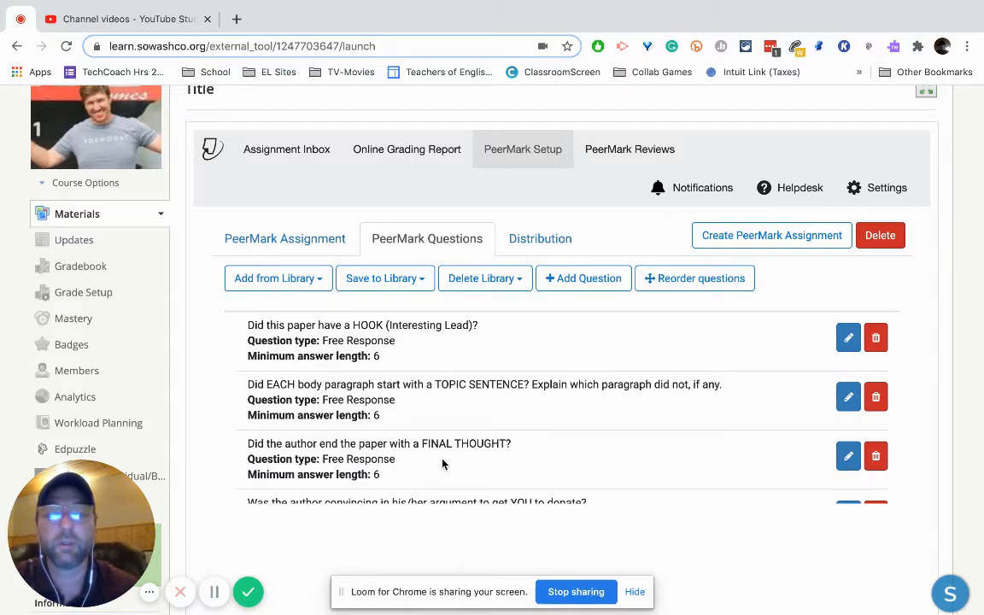
Review how PeerMark papers are distributed among the authors and the list of students' PeerMark reviews
left_click(542, 245)
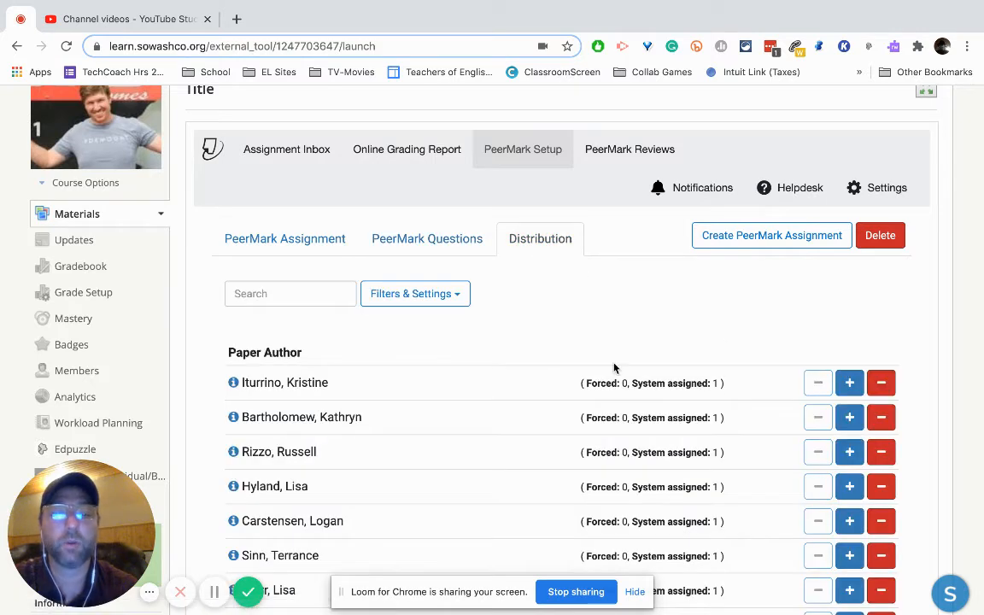
scroll(613, 367, "down", 1)
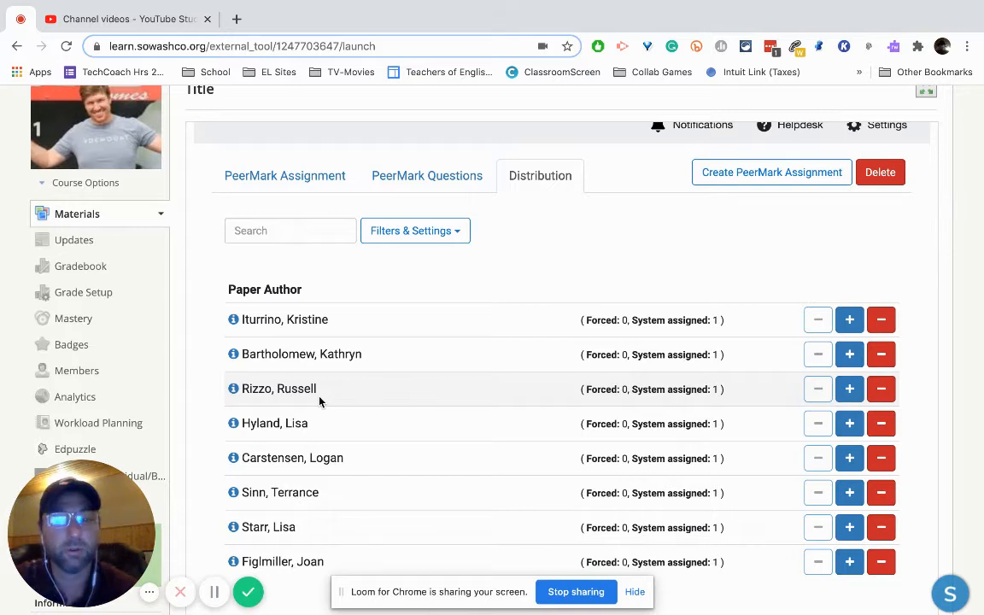
scroll(527, 290, "up", 1)
left_click(624, 159)
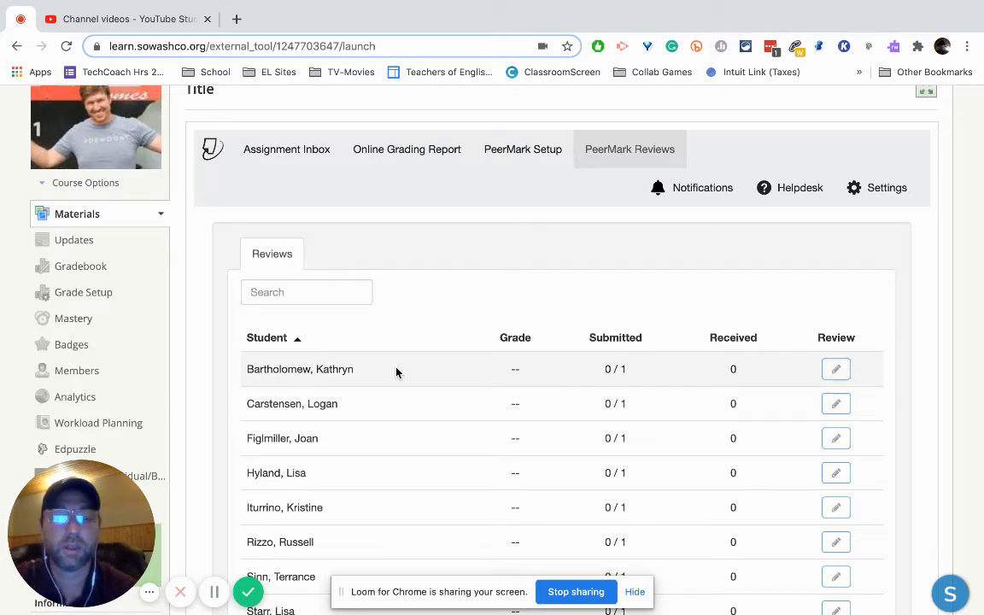
scroll(397, 372, "down", 1)
scroll(396, 372, "up", 1)
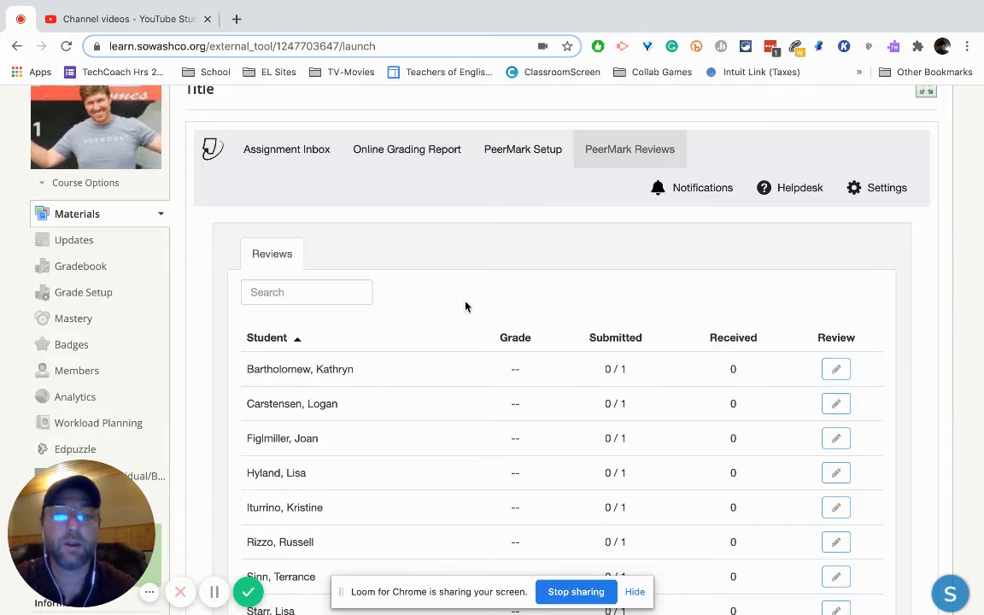
scroll(714, 242, "up", 2)
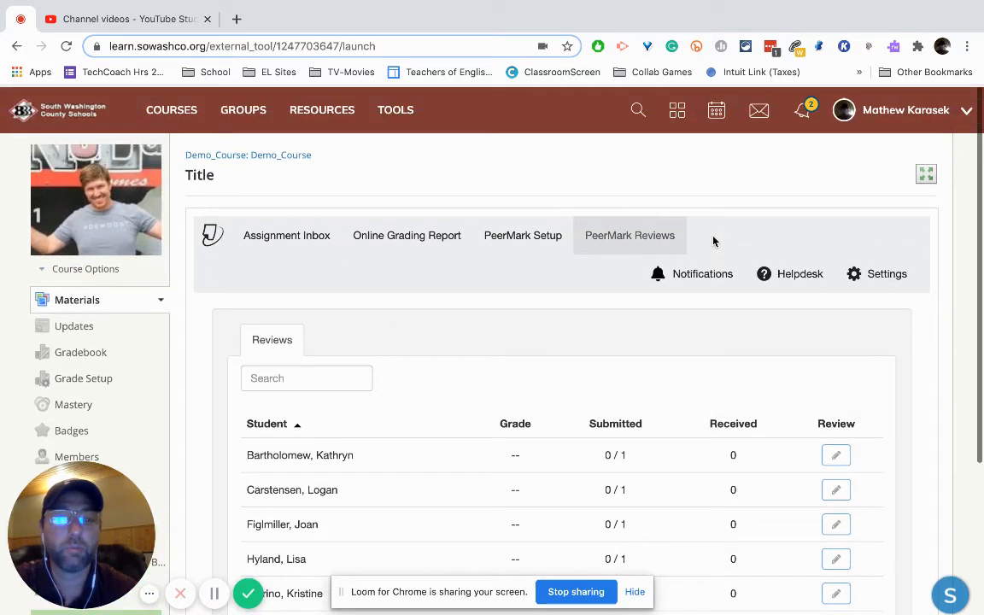
Return to Demo_Course, open the Beta TurnItIn (Delete Later) assignment and open the submitted Plagiarized Example paper in Feedback Studio
left_click(253, 156)
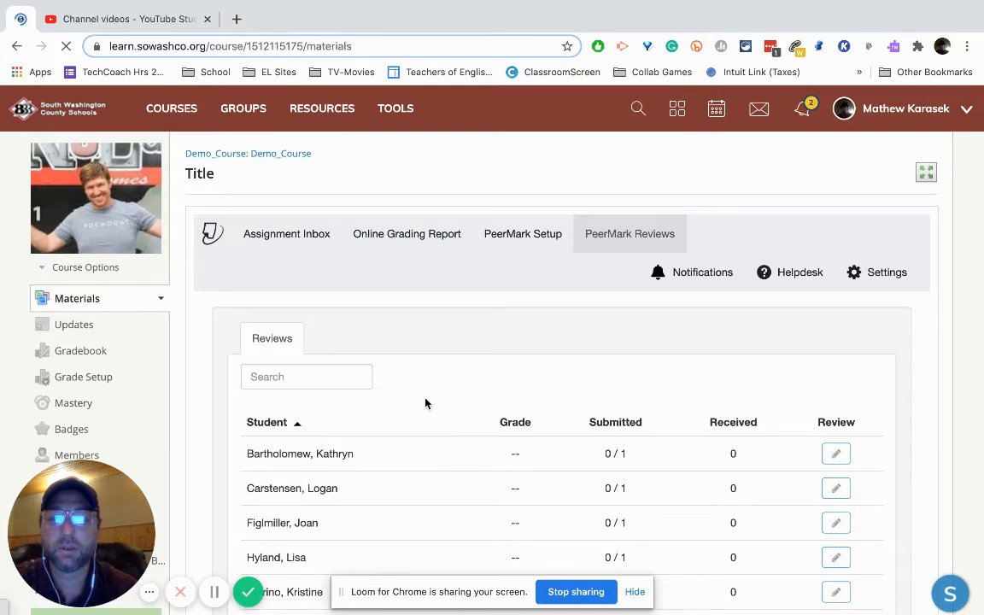
scroll(428, 403, "down", 1)
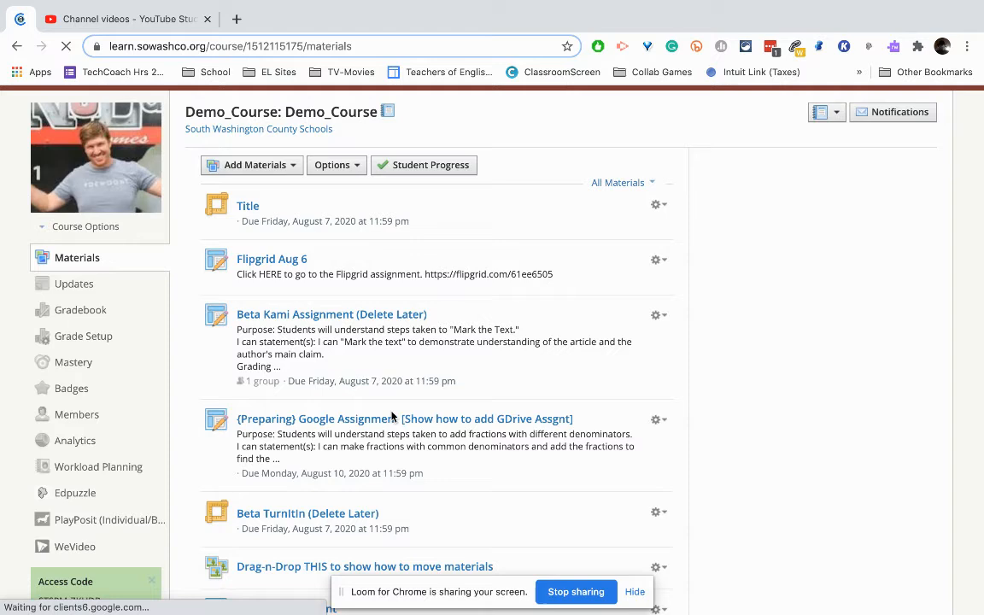
left_click(303, 517)
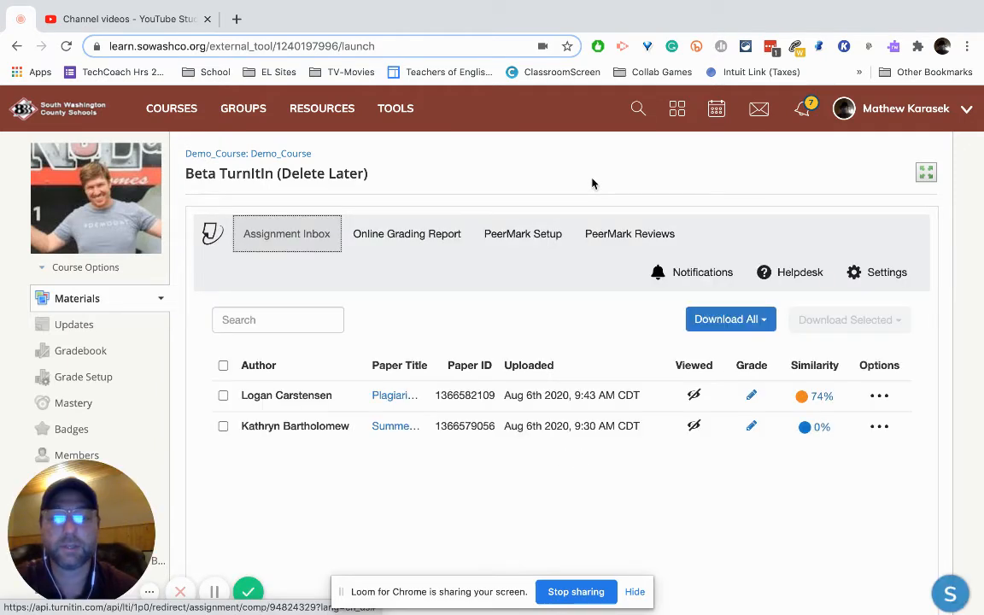
scroll(592, 183, "down", 1)
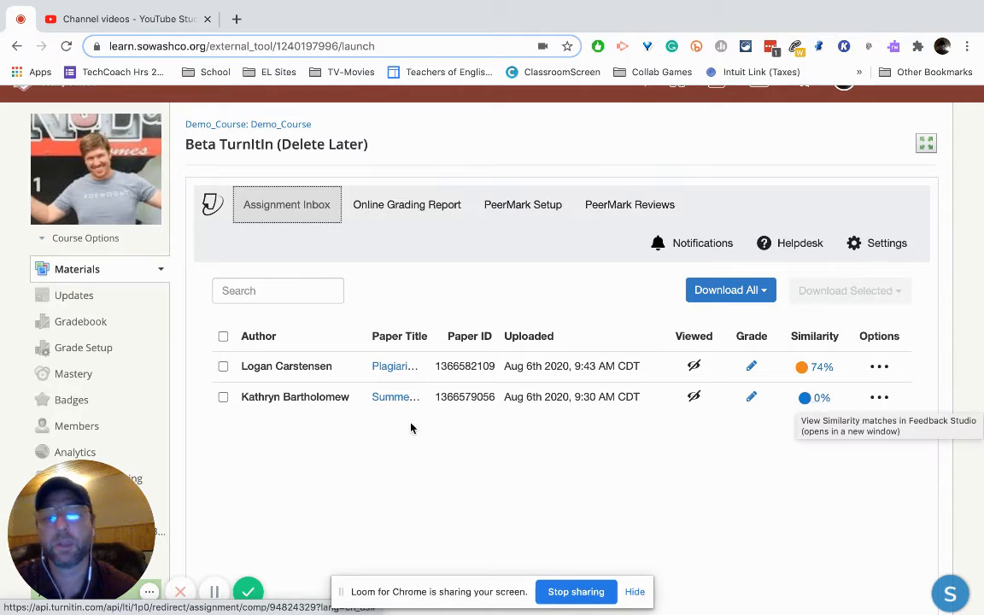
left_click(389, 373)
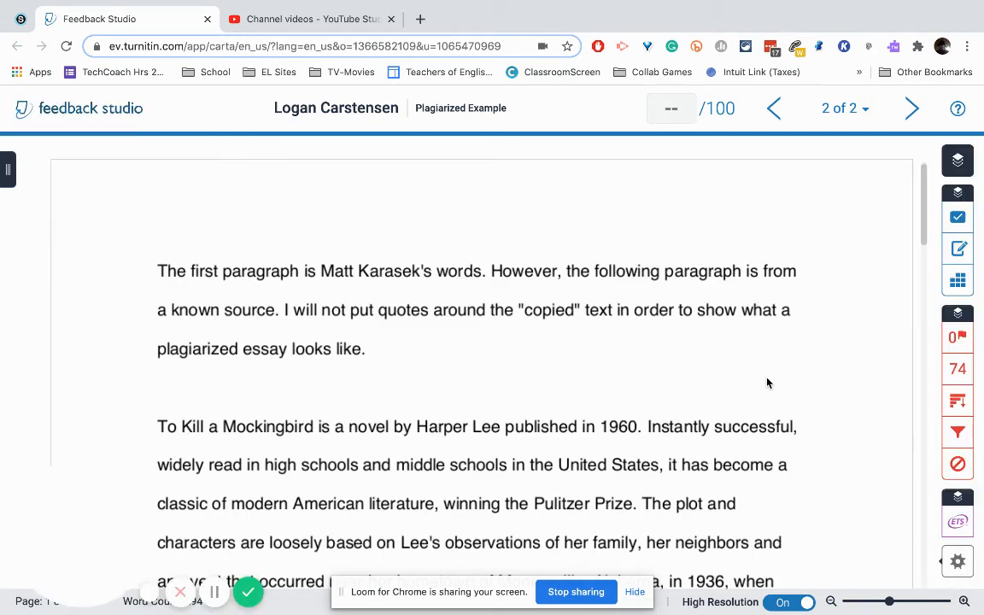
Place an Article/Noun error QuickMark on the paper's opening words and an Awk. QuickMark on the word "copied", checking the latter's explanation
left_click(957, 221)
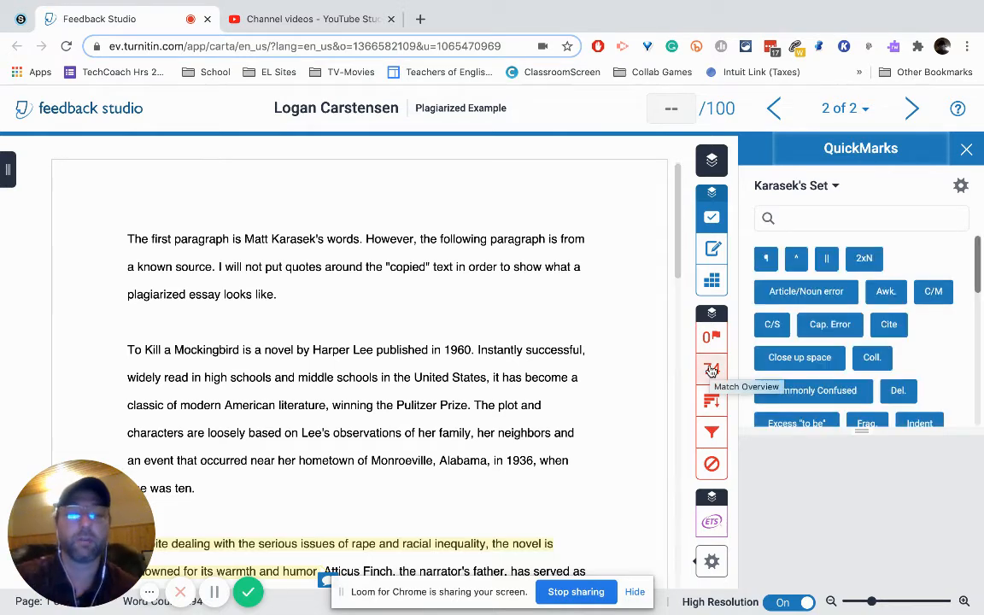
left_click_drag(805, 298, 148, 242)
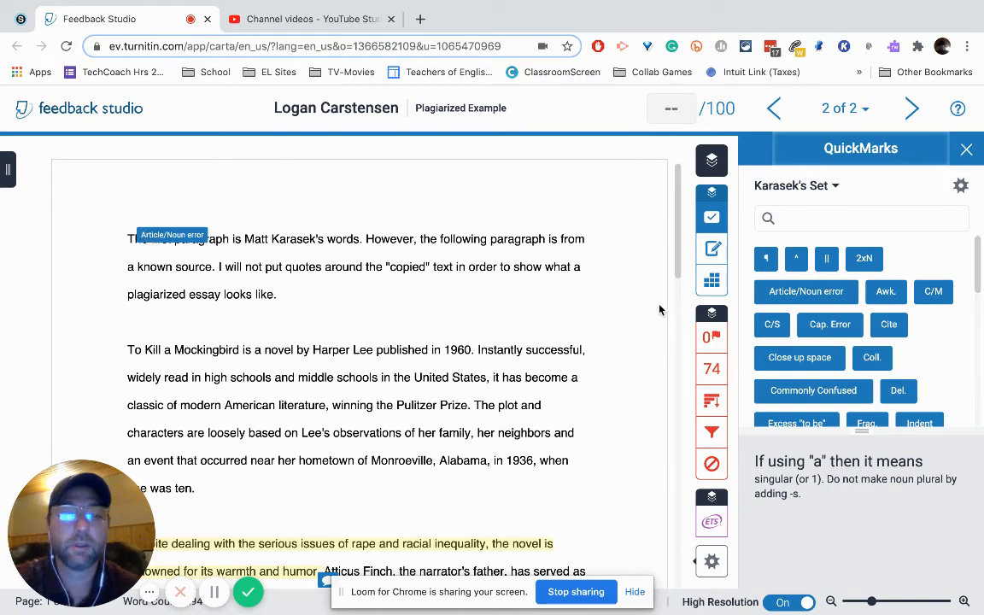
left_click(931, 299)
left_click(886, 295)
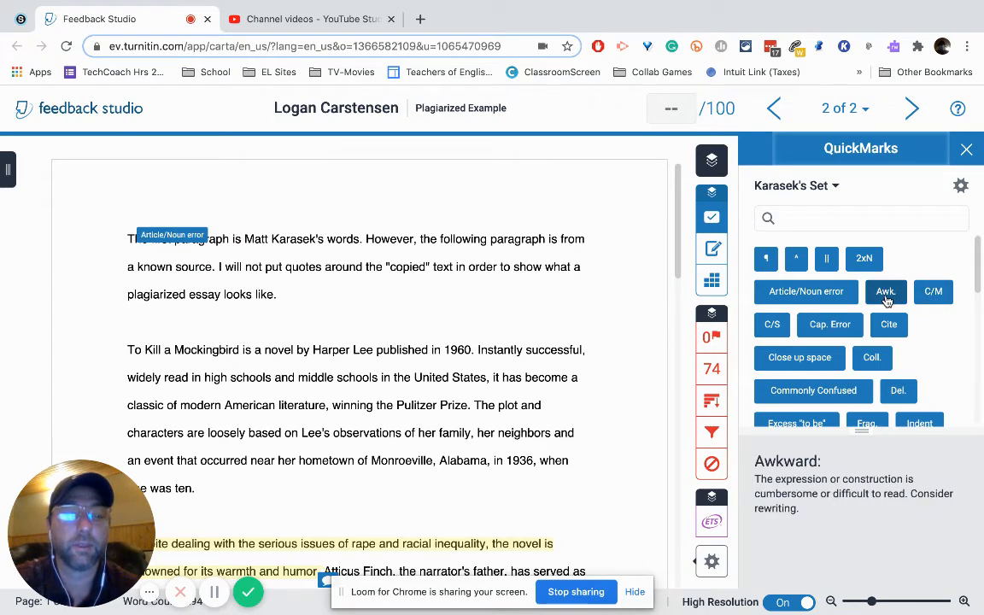
left_click_drag(886, 299, 408, 271)
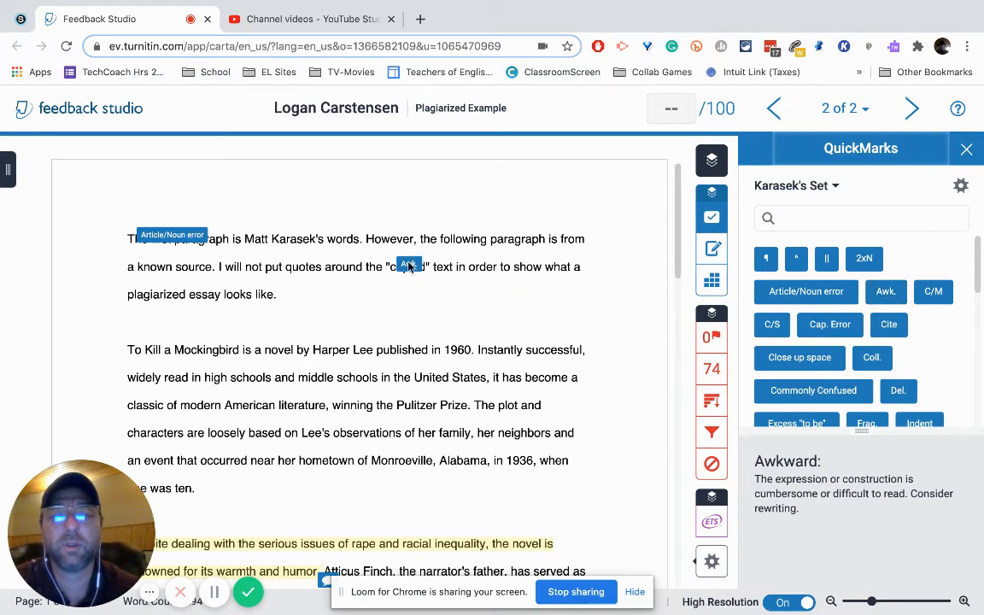
left_click(407, 266)
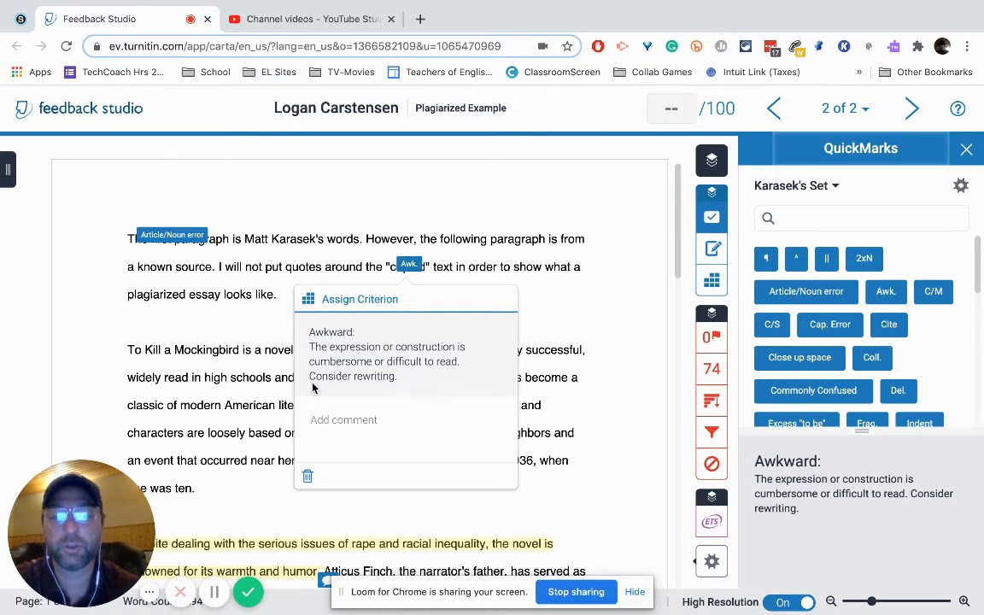
left_click(596, 302)
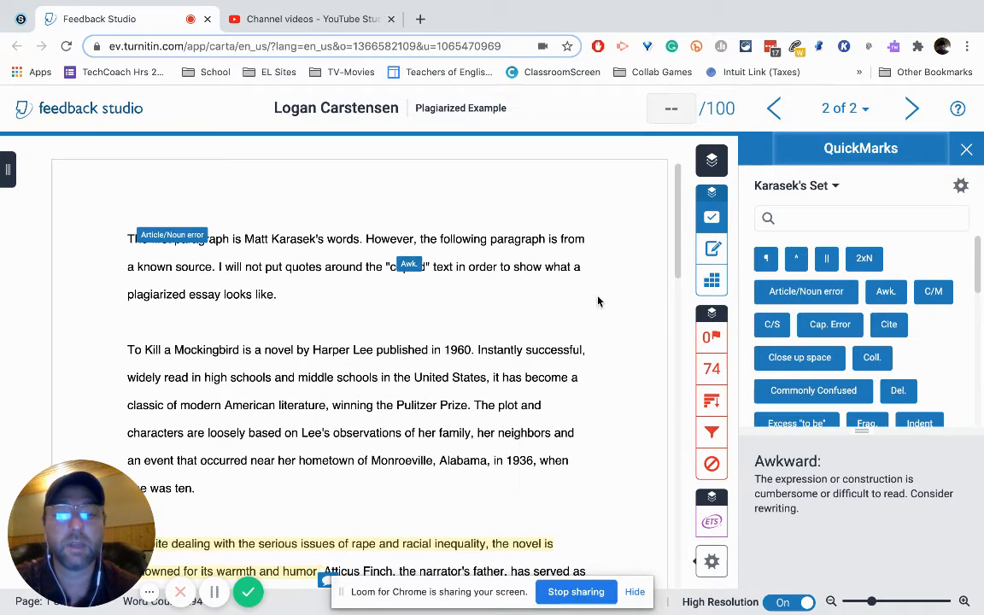
Attach a blank comment to the second paragraph's text from "To Kill a Mockingbird" through "in the United States"
left_click_drag(128, 352, 485, 384)
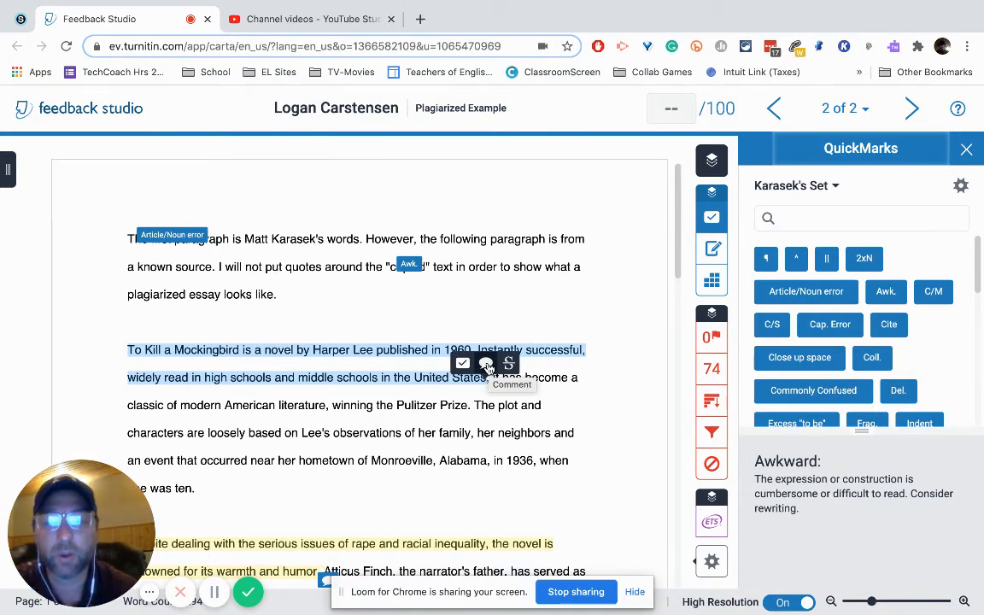
left_click(486, 364)
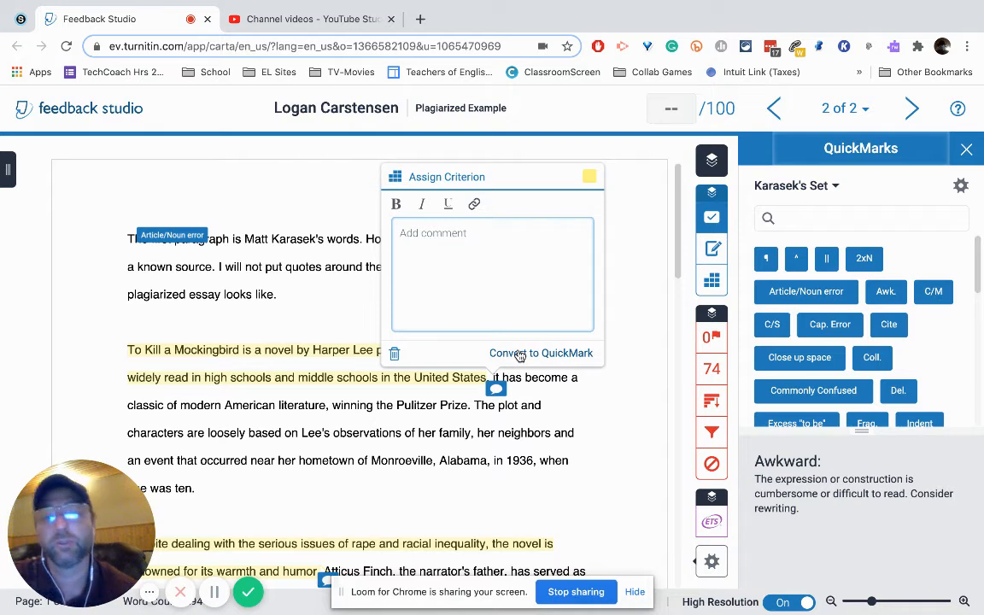
left_click(584, 407)
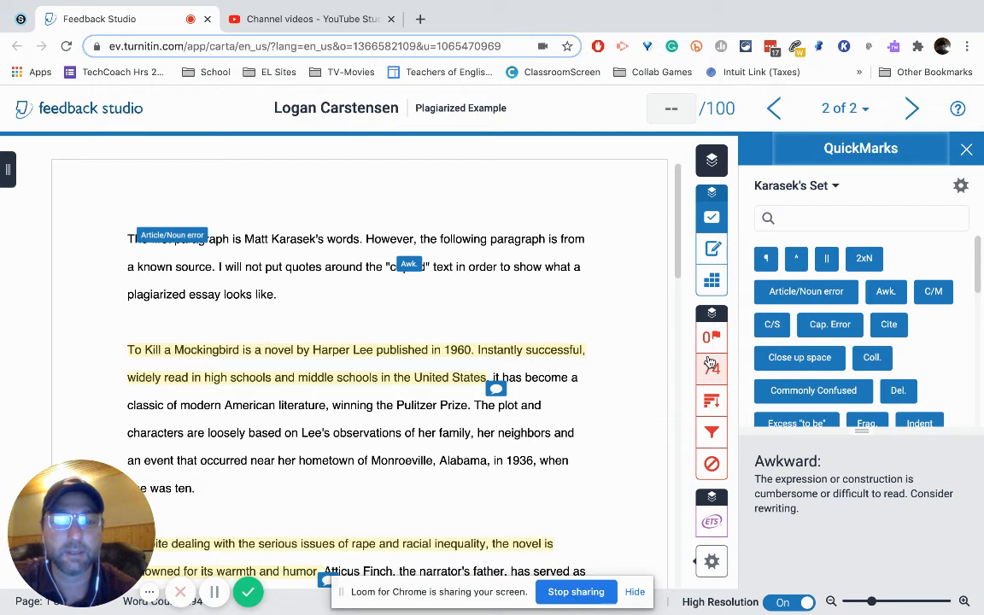
Rate the Cohesion criterion of the Charity Proposal Rubric as Exceptional with a score of 5
left_click(713, 281)
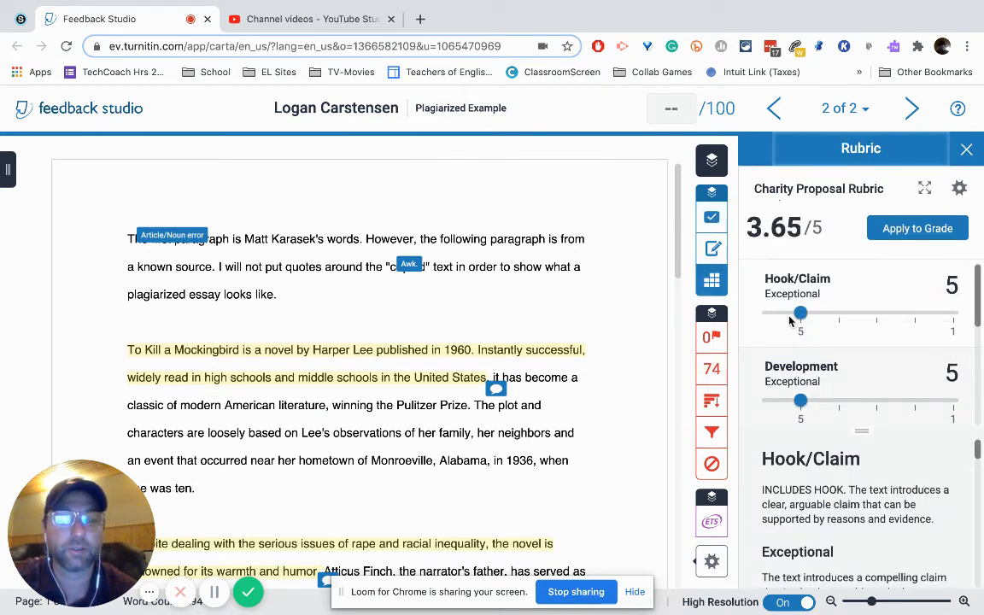
scroll(824, 369, "down", 2)
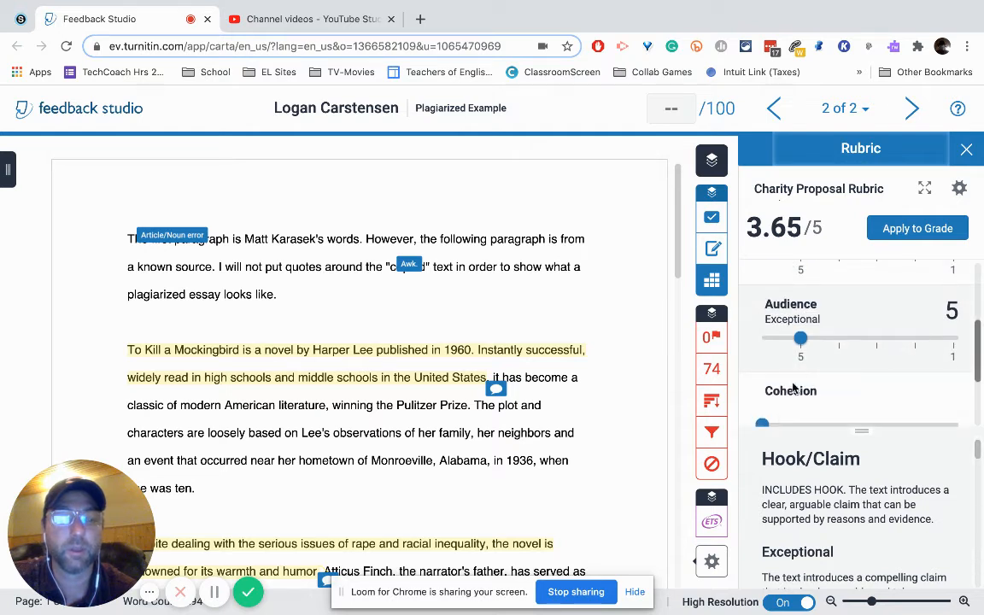
scroll(798, 373, "down", 1)
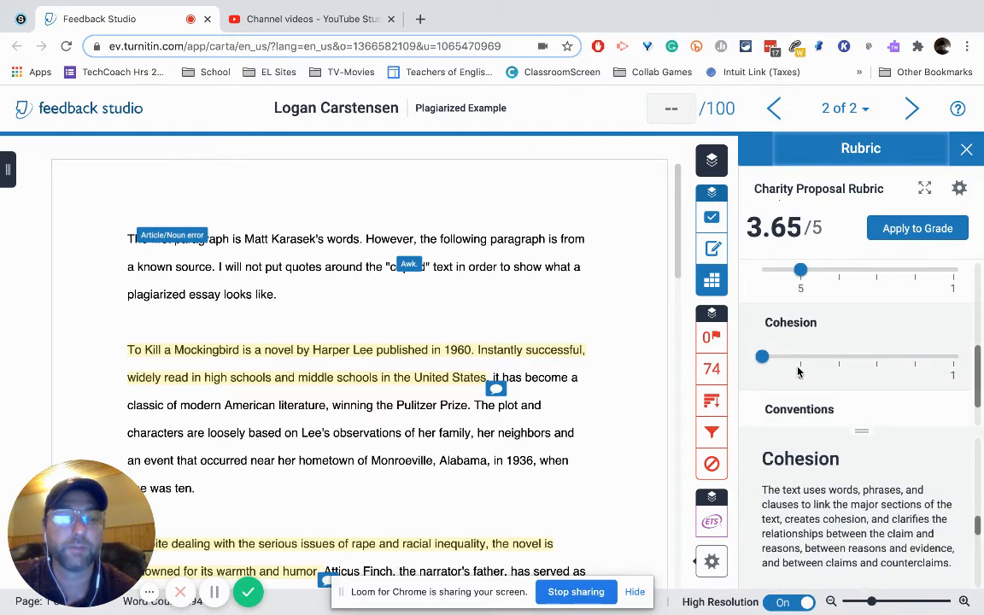
left_click(801, 358)
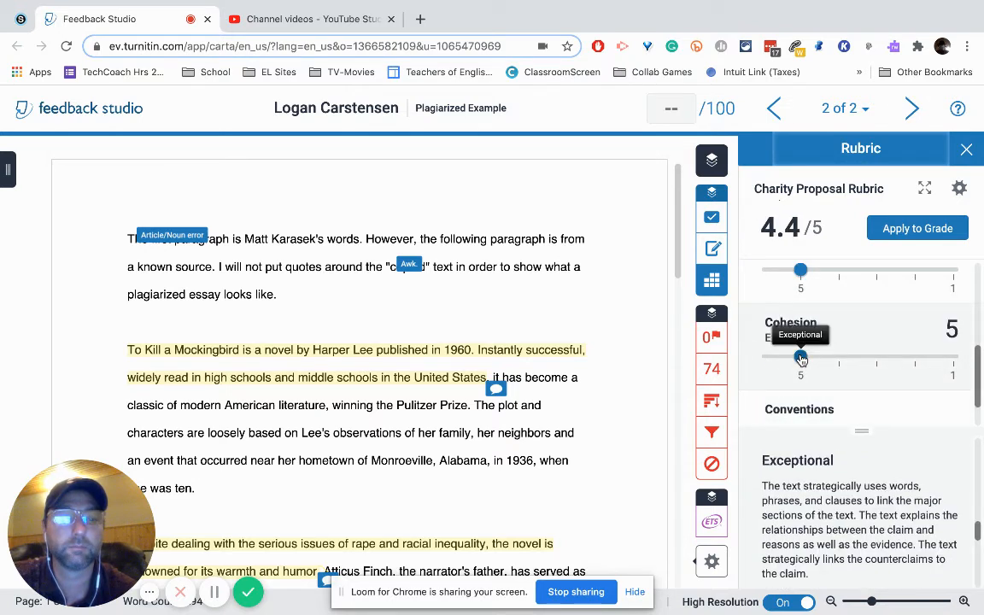
View the feedback summary's voice and text comment options and the paper's similarity Match Overview
left_click(711, 247)
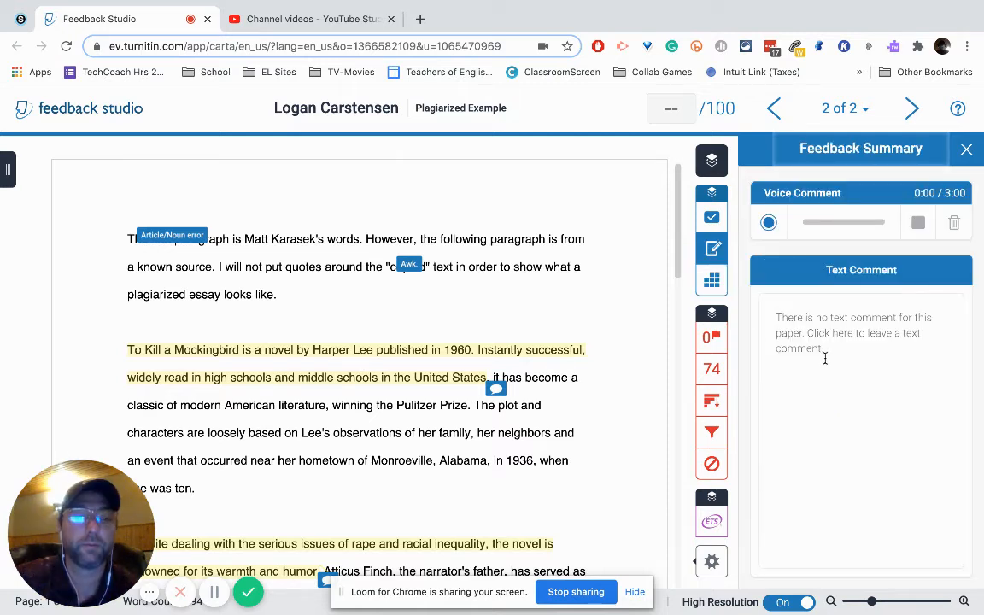
left_click(714, 370)
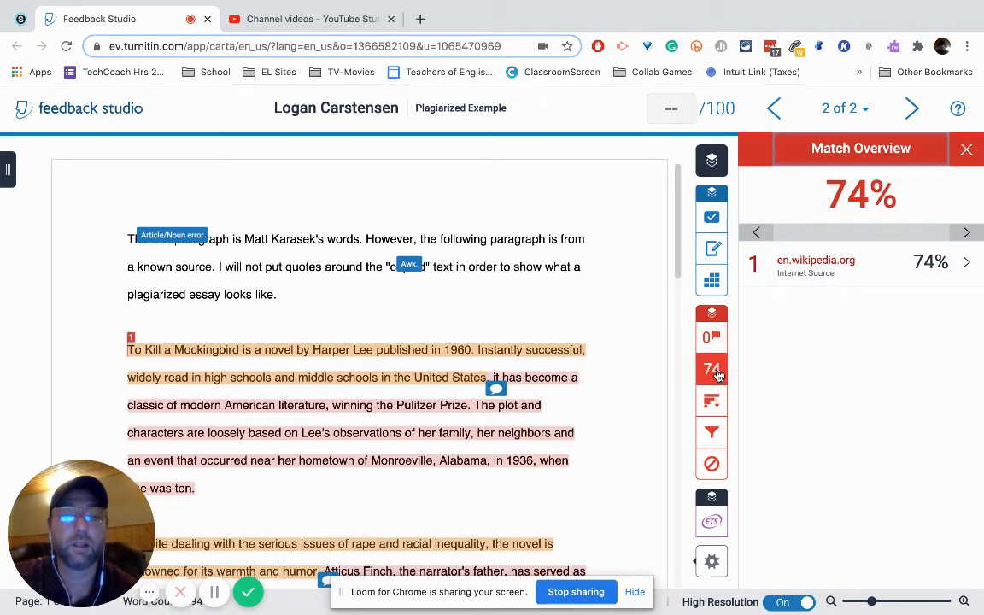
Examine the passages highlighted as matching en.wikipedia.org throughout the paper and compare them with the matched source text
scroll(487, 394, "down", 3)
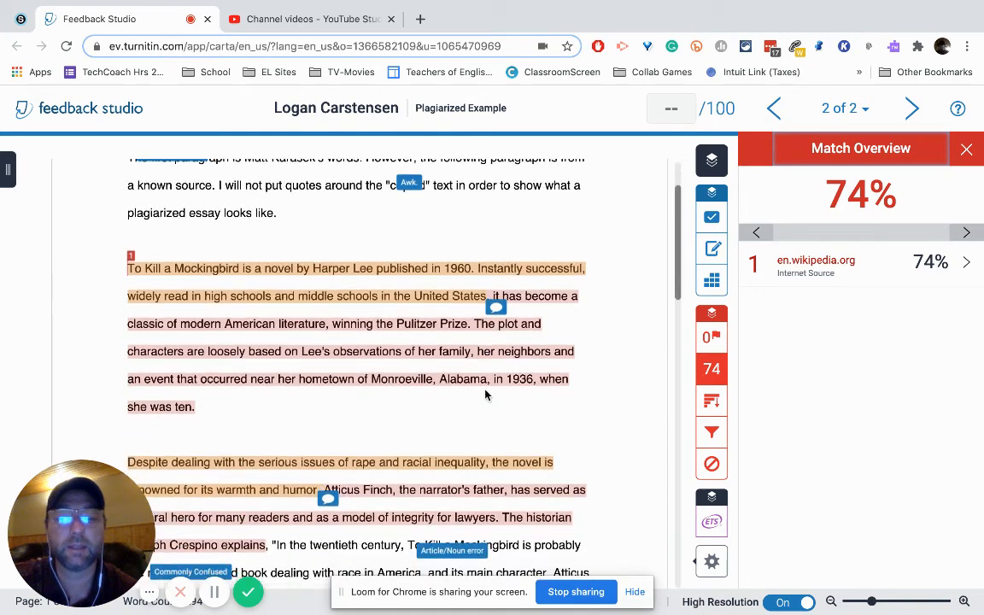
scroll(487, 394, "down", 1)
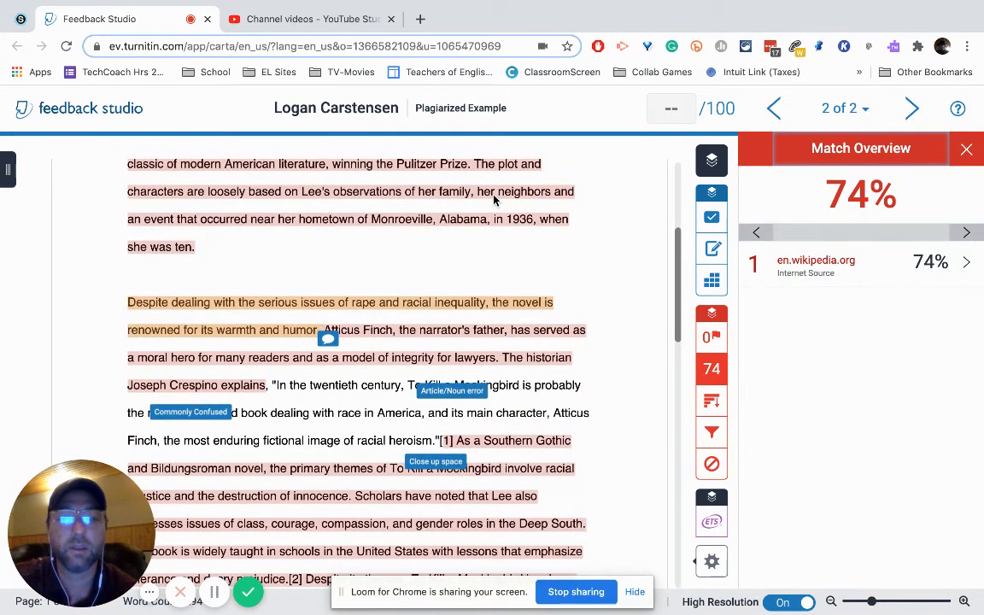
left_click(806, 268)
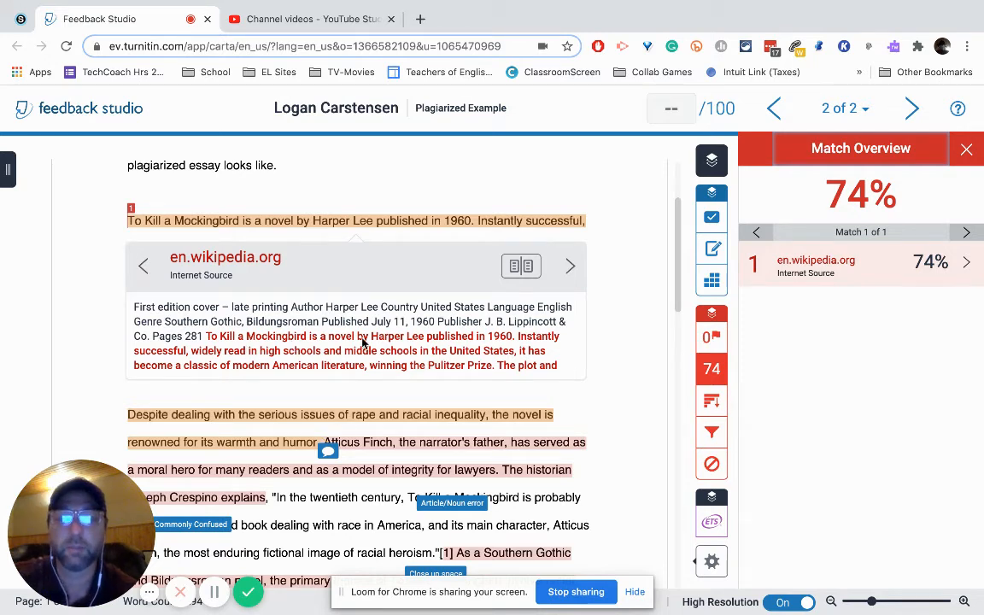
scroll(609, 417, "down", 2)
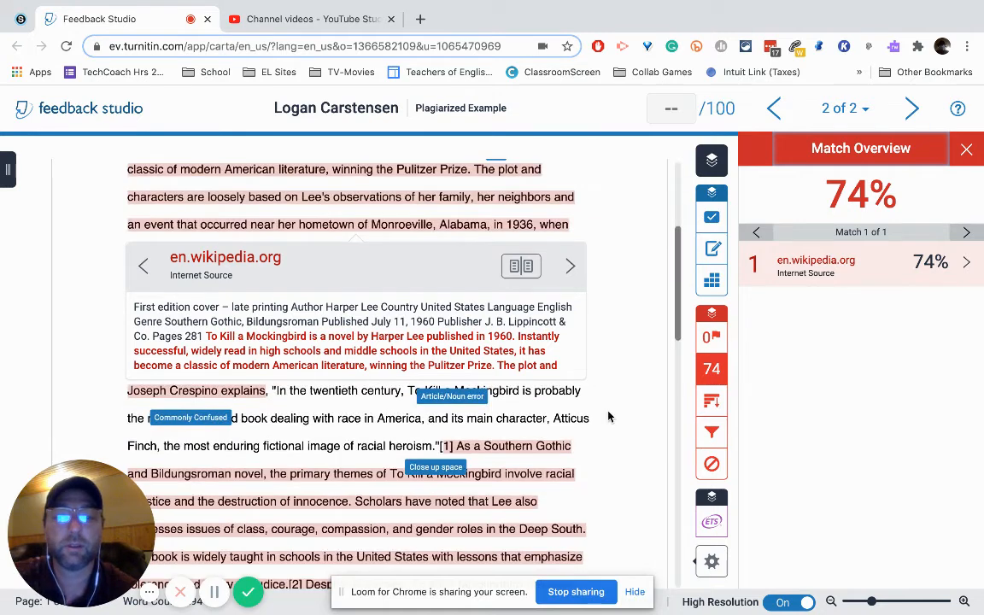
scroll(661, 258, "up", 2)
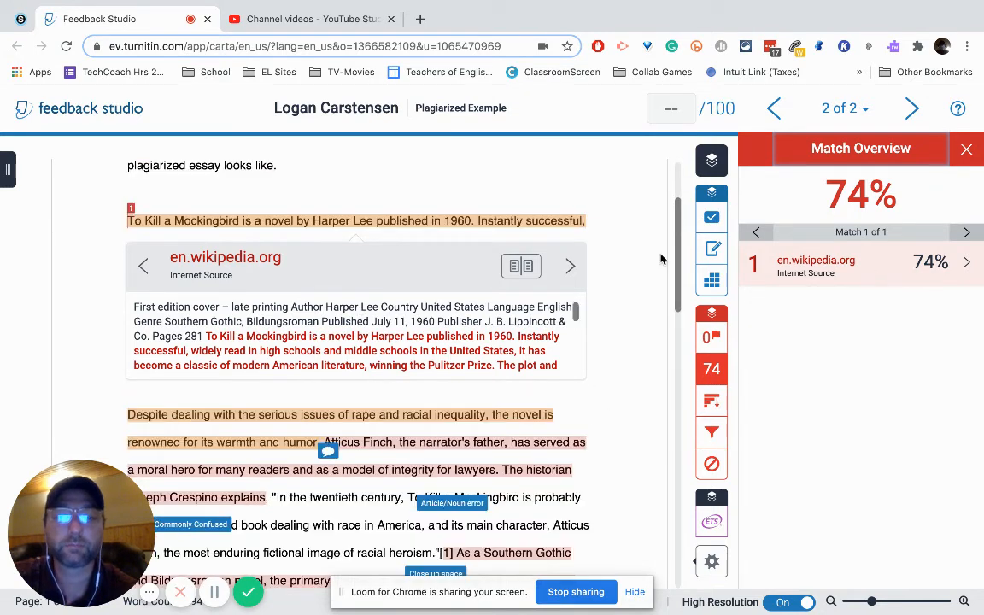
left_click(475, 202)
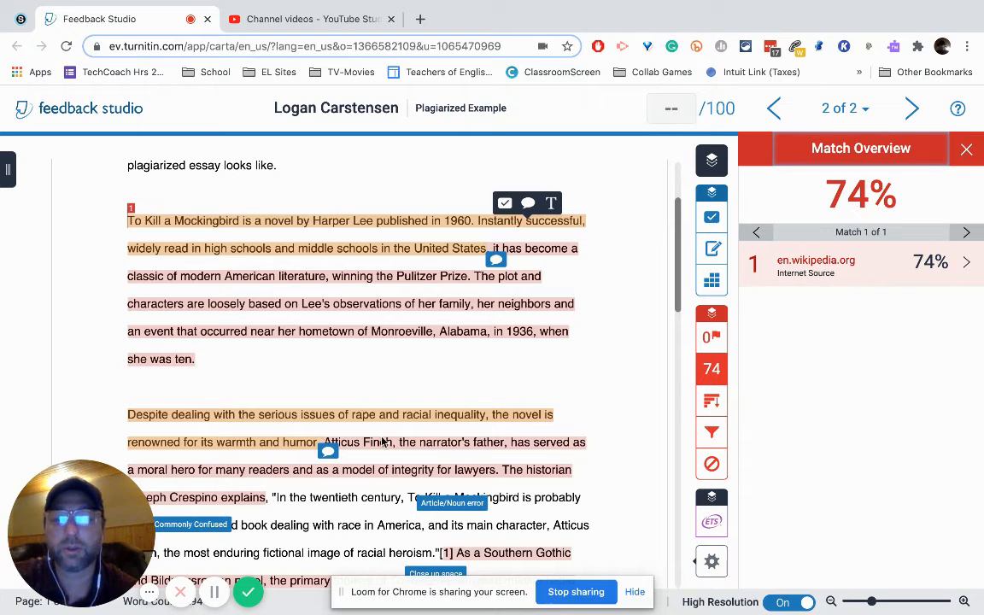
scroll(324, 513, "down", 2)
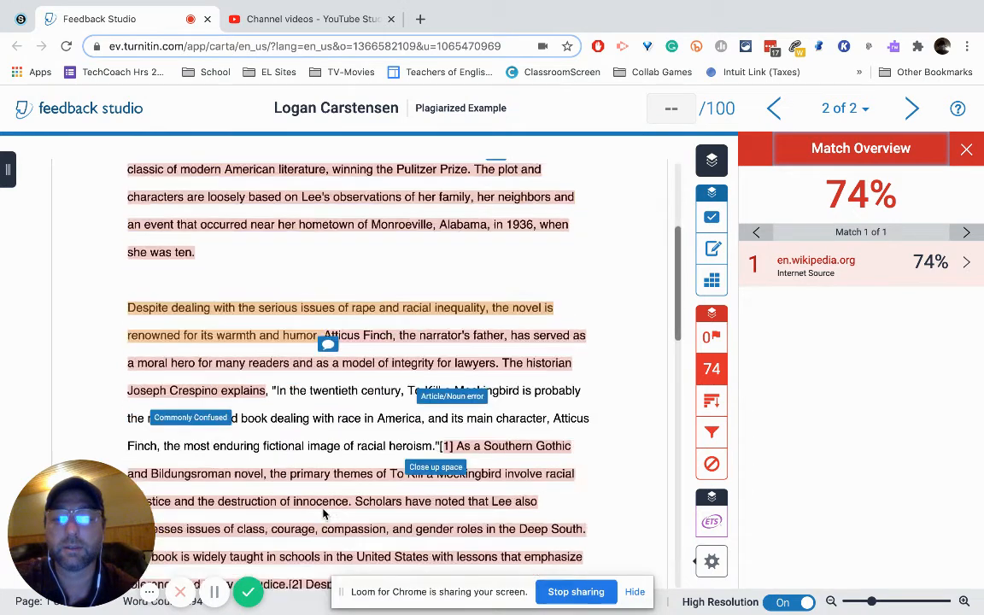
scroll(324, 514, "down", 1)
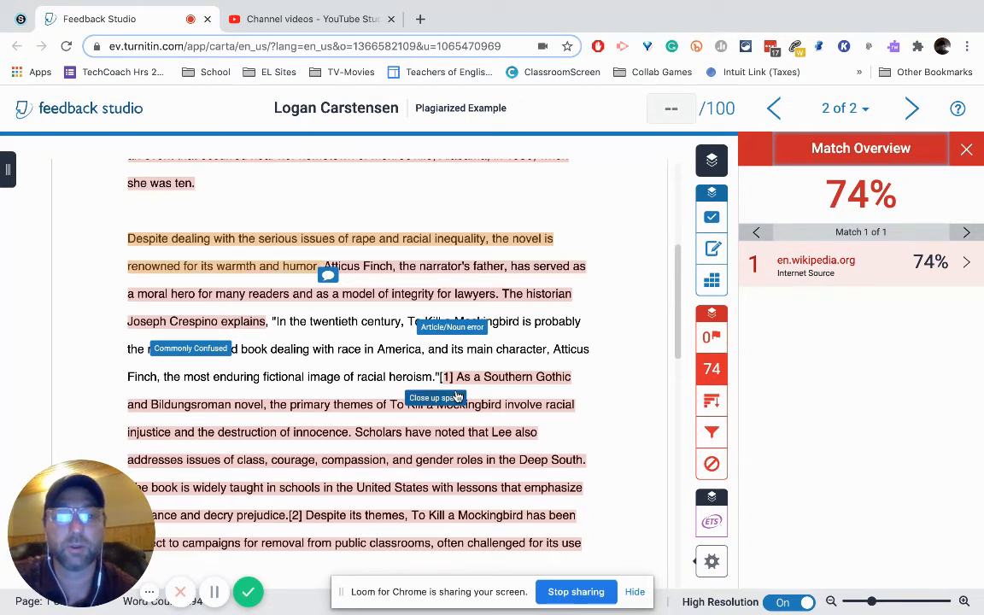
scroll(461, 419, "up", 3)
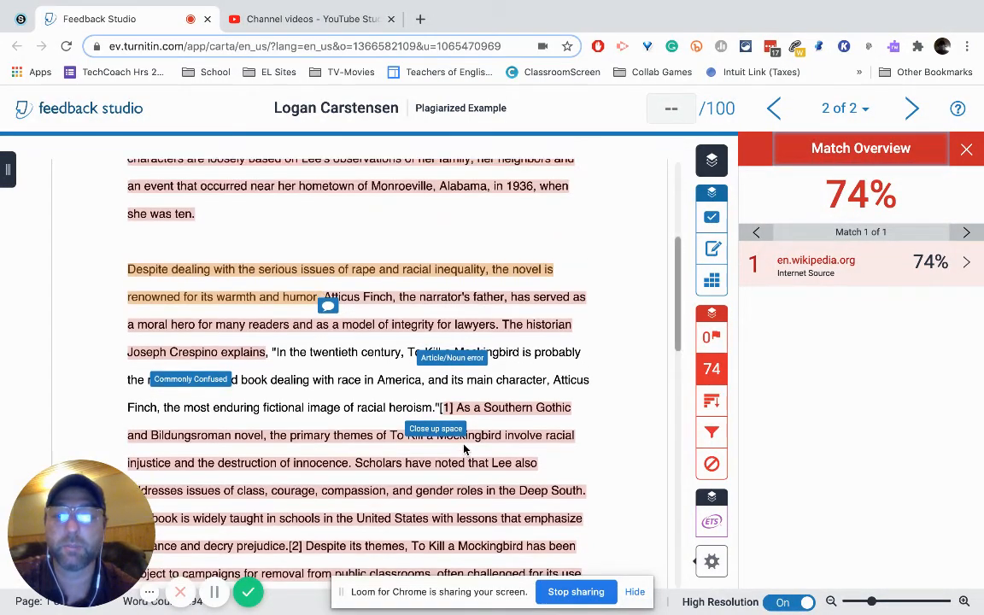
Switch to the previous submission, the Summer Tech Camp 2020 - Schoology Edition PDF, and look through its pages and Match Overview
left_click(775, 111)
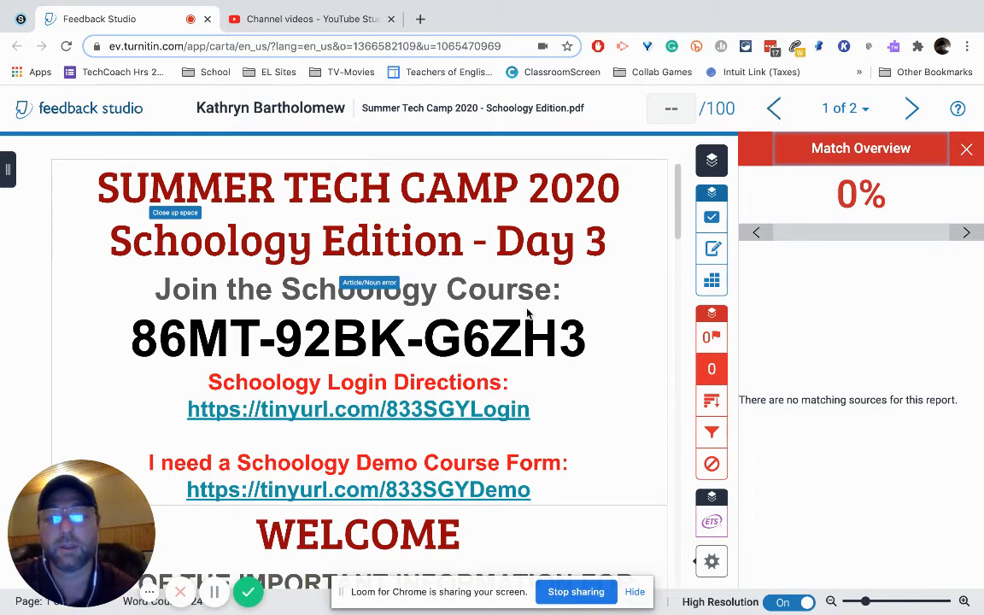
scroll(527, 315, "down", 10)
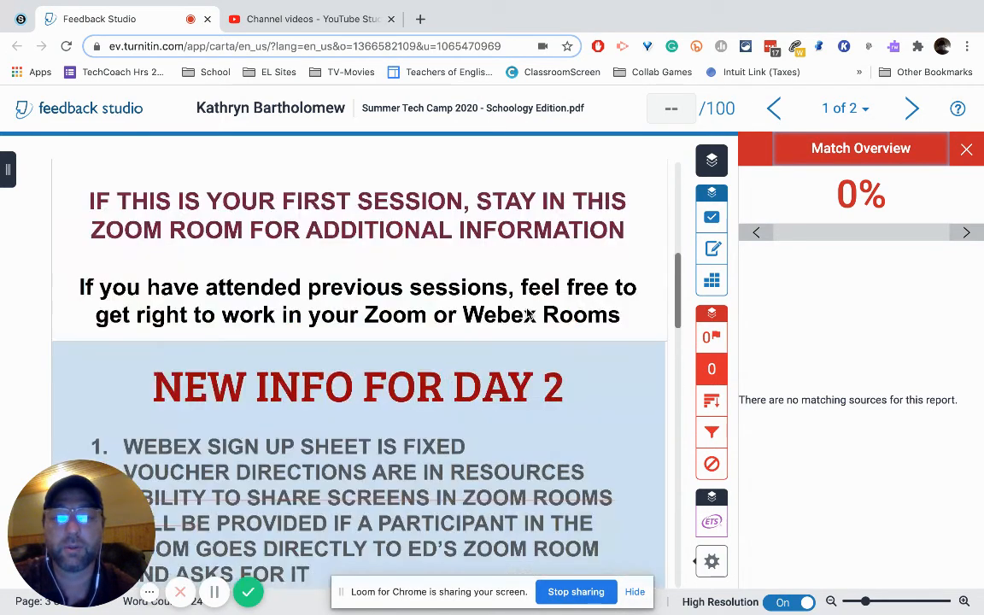
scroll(527, 315, "up", 10)
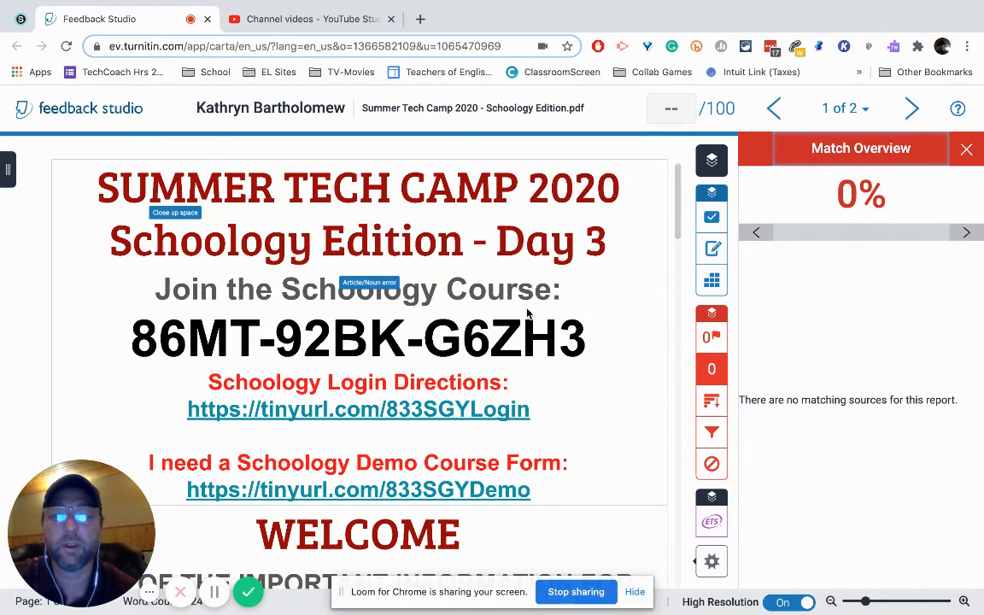
scroll(529, 385, "down", 5)
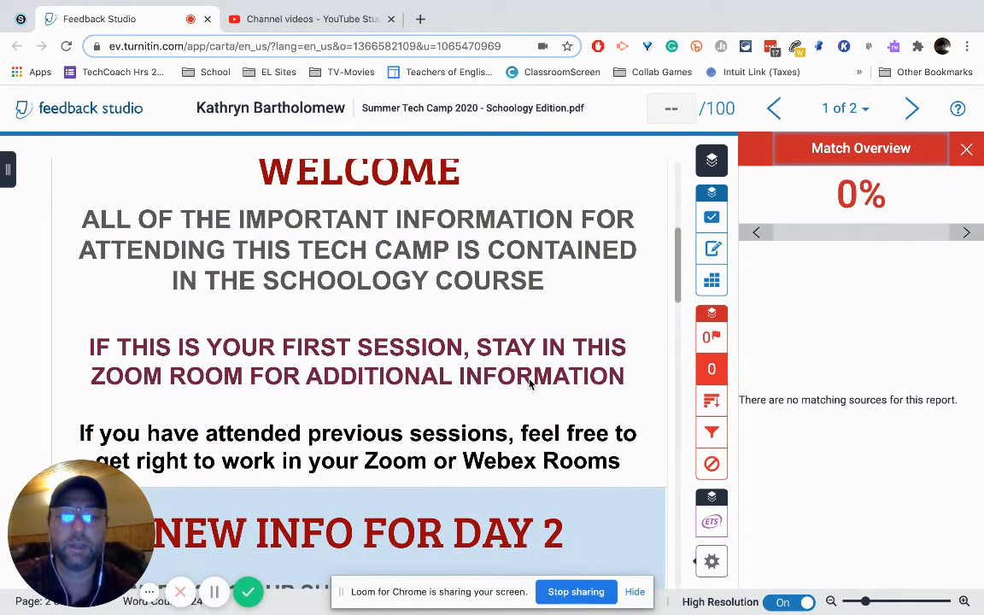
Place an Article/Noun error QuickMark from Karasek's Set on the words "SCHOOLOGY COURSE" in the Welcome section
left_click(712, 218)
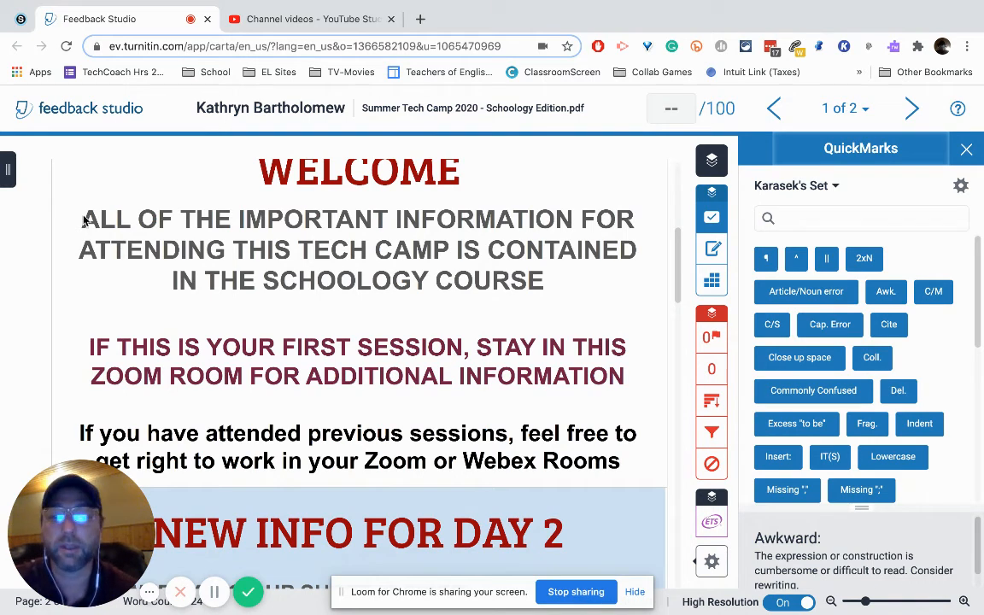
mouse_move(80, 219)
left_mouse_down()
mouse_move(265, 246)
mouse_move(547, 331)
left_mouse_up()
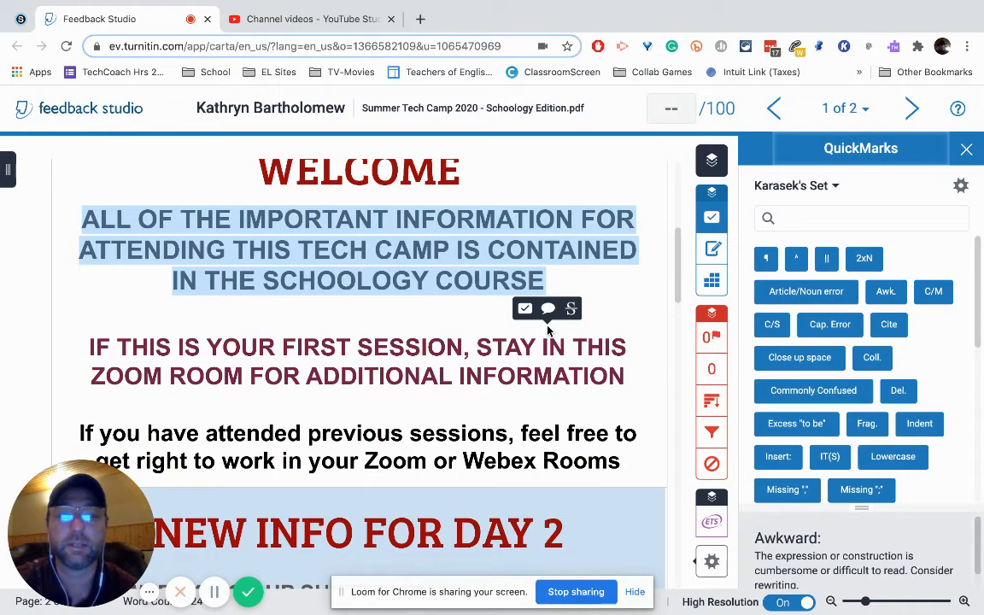
left_click(460, 270)
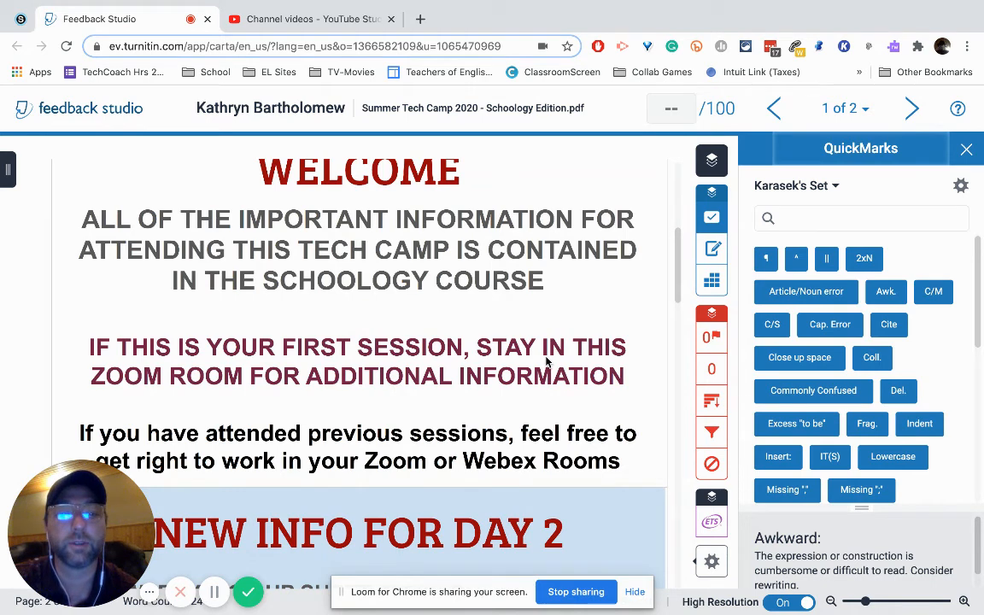
left_click_drag(806, 291, 406, 294)
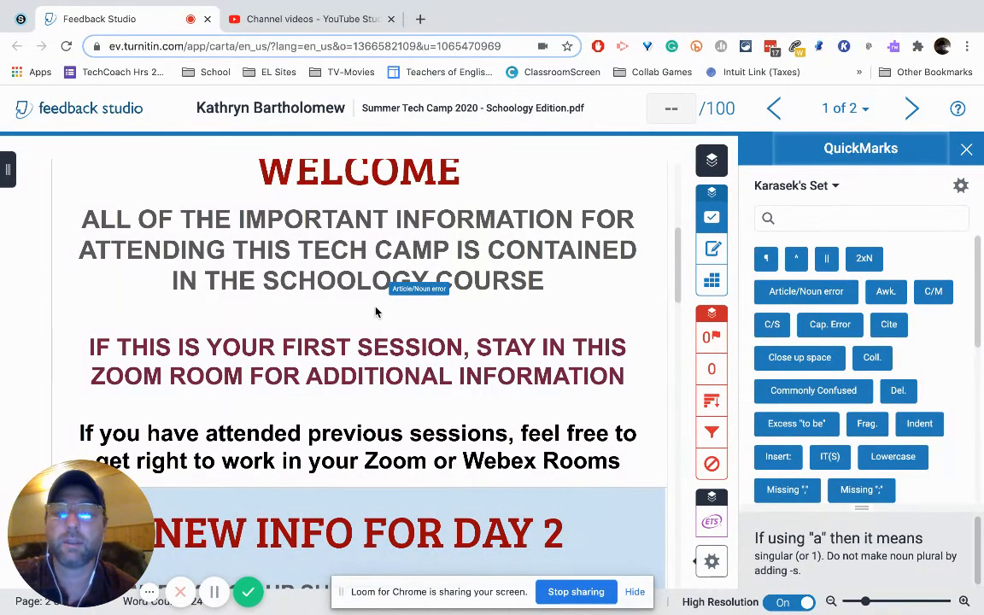
Switch to Schoology and view the demo course as the student who submitted the Summer Tech Camp paper
left_click(17, 21)
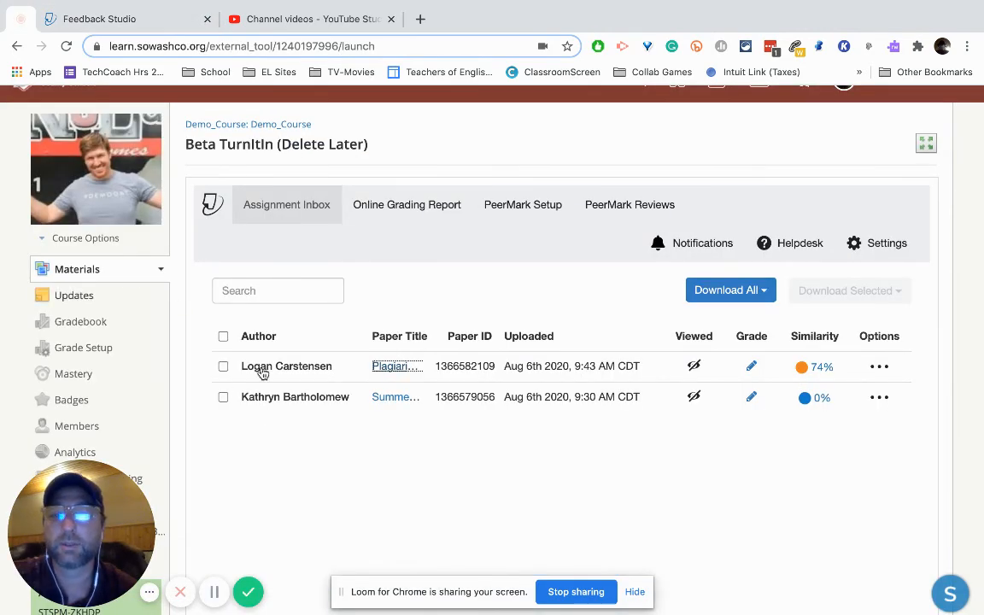
scroll(321, 465, "up", 1)
left_click(105, 269)
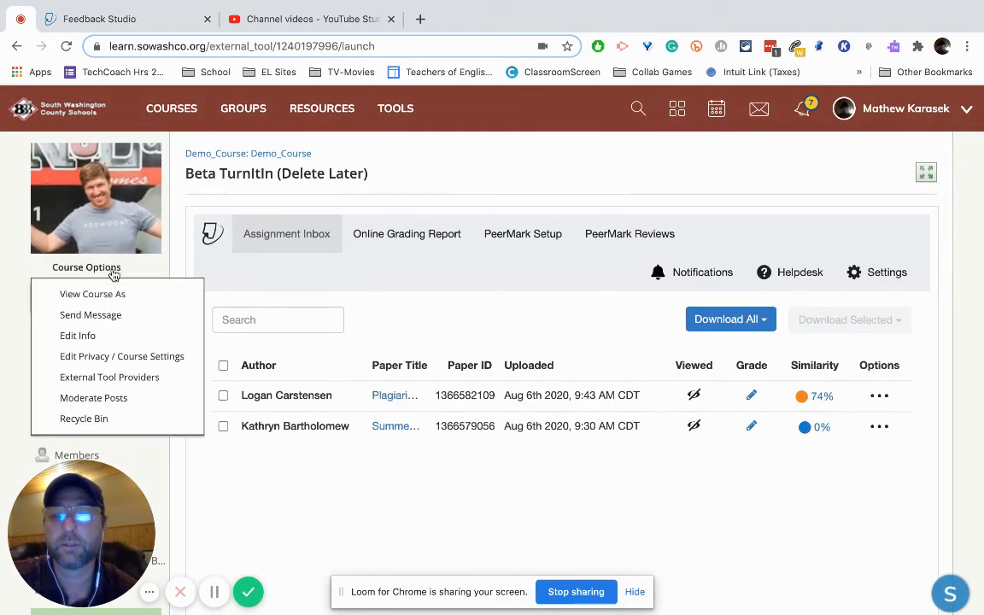
left_click(112, 295)
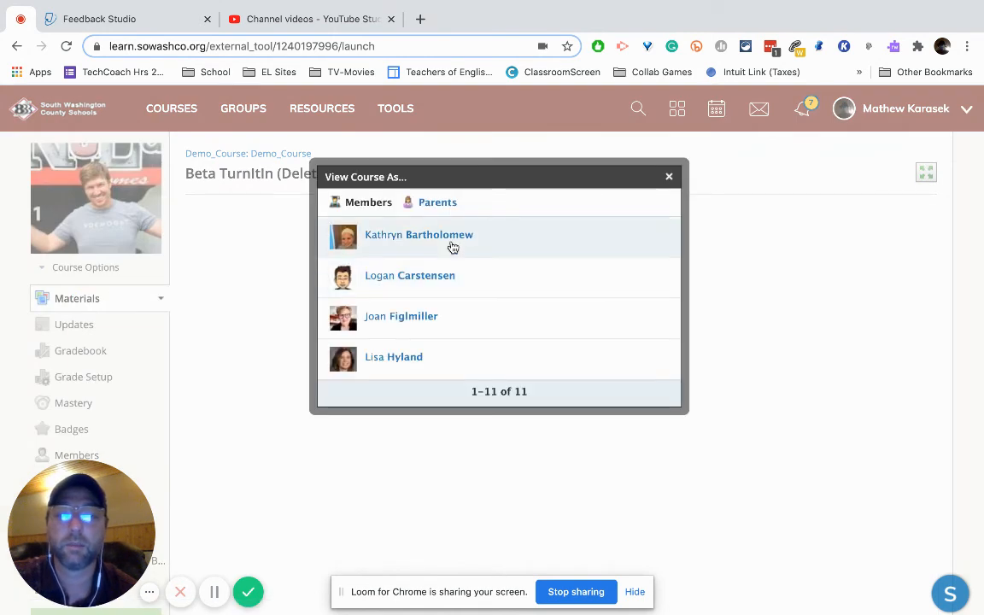
left_click(452, 246)
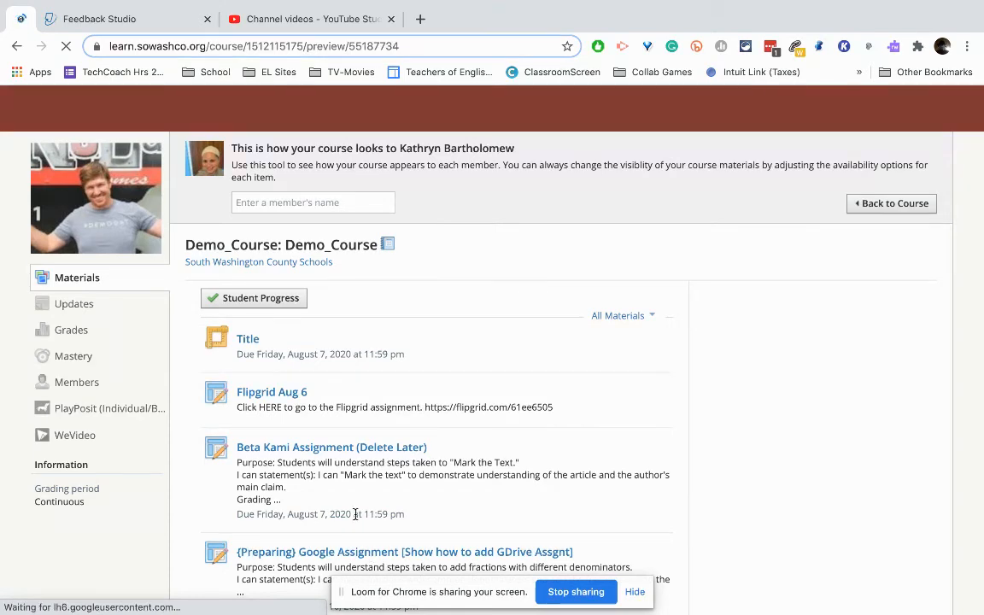
Open the Beta TurnItIn (Delete Later) assignment in the student view and examine its dashboard, summary settings and PeerMark reviews
scroll(371, 557, "down", 3)
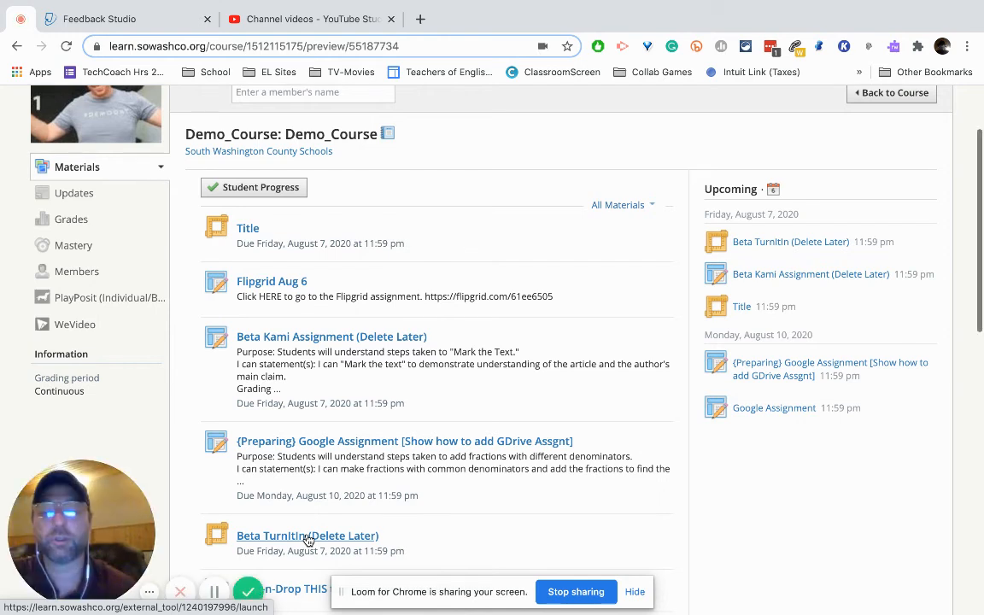
left_click(309, 537)
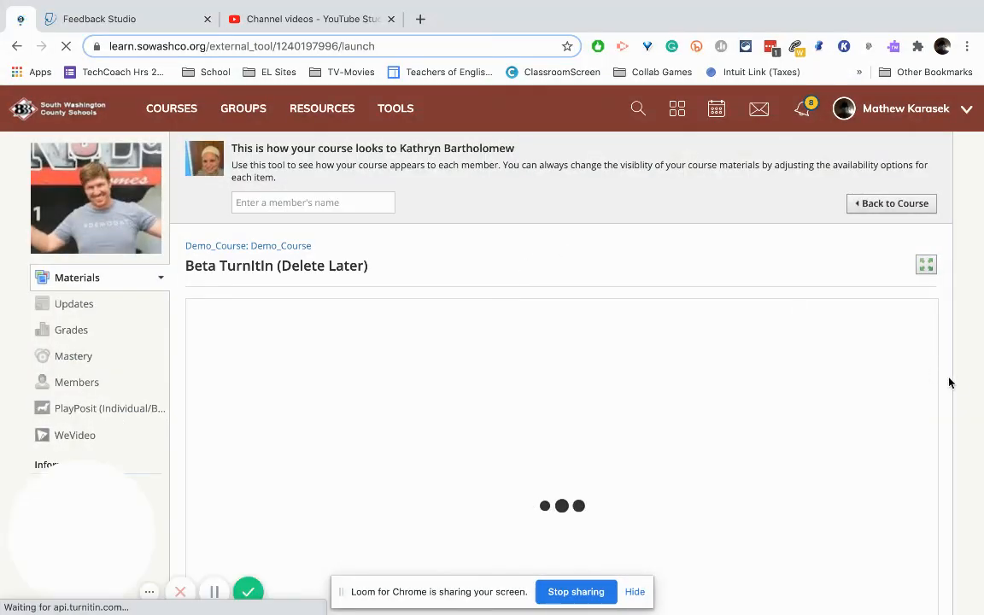
scroll(952, 383, "down", 3)
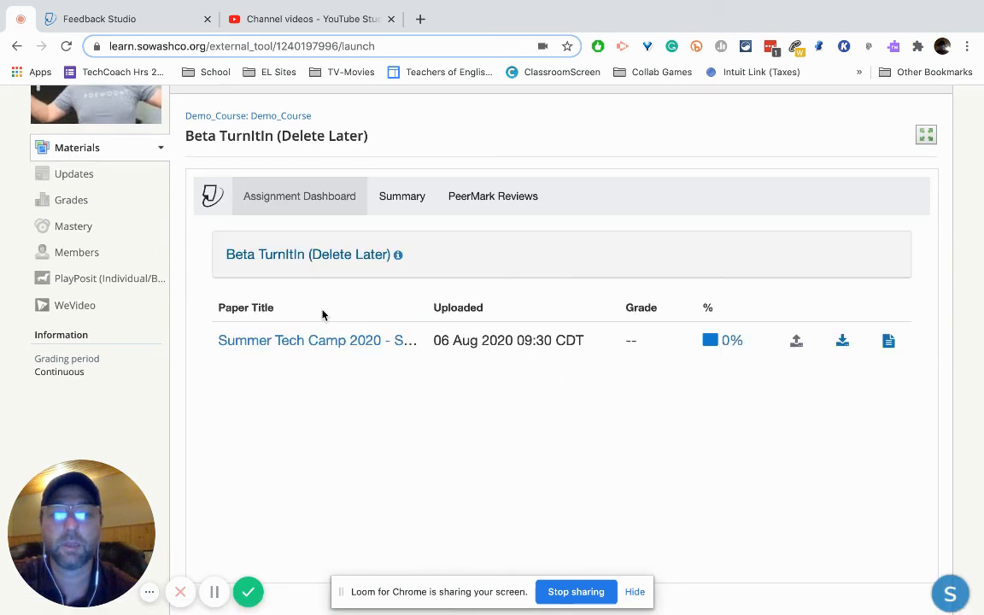
left_click(408, 200)
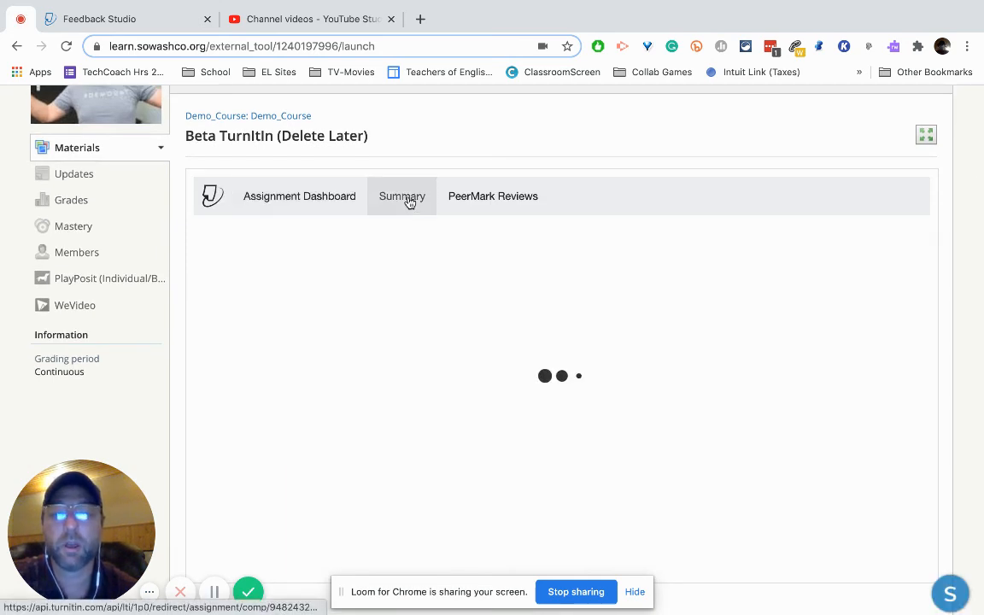
left_click_drag(362, 305, 565, 319)
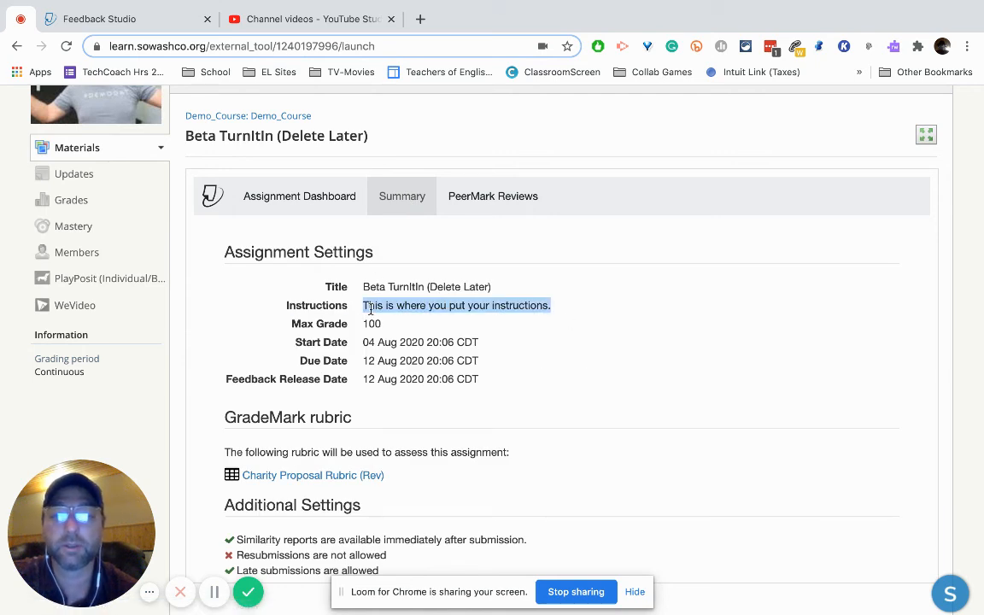
scroll(384, 377, "down", 1)
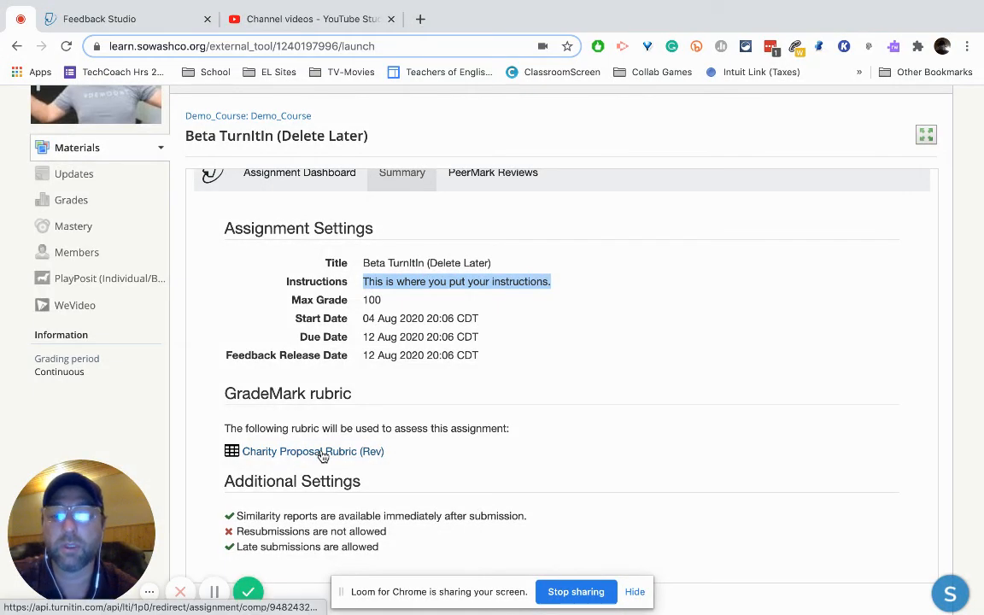
scroll(459, 443, "up", 1)
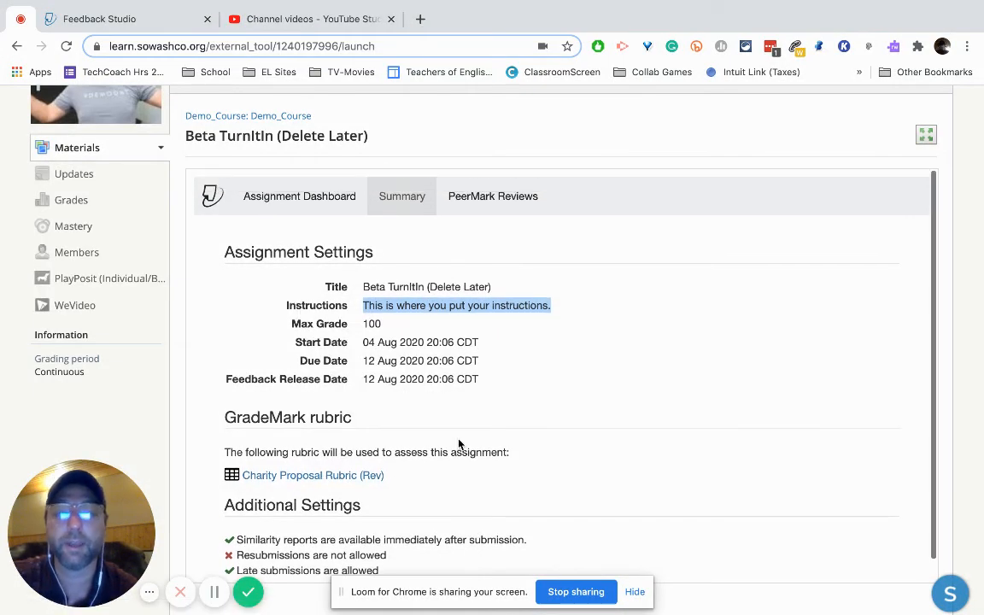
left_click(475, 204)
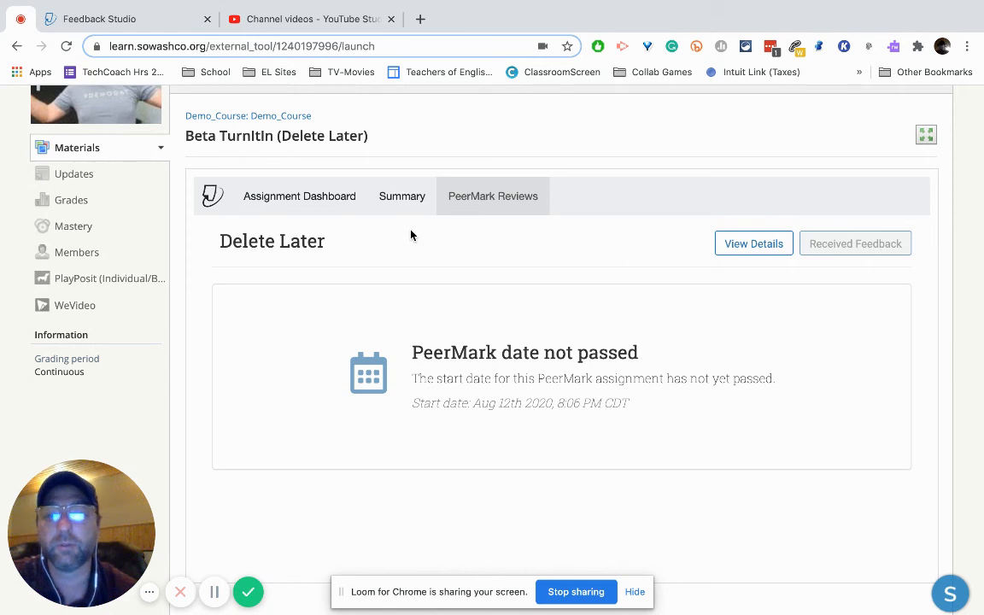
Return to the Demo_Course materials in the student view and open the Turnitin assignment named Title
scroll(282, 214, "up", 1)
scroll(277, 211, "up", 1)
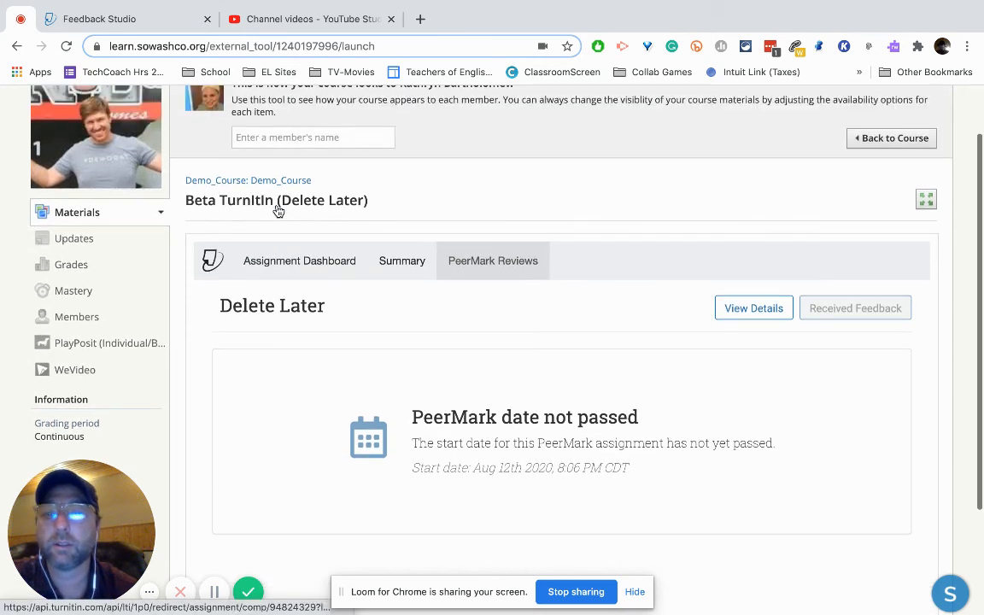
left_click(277, 183)
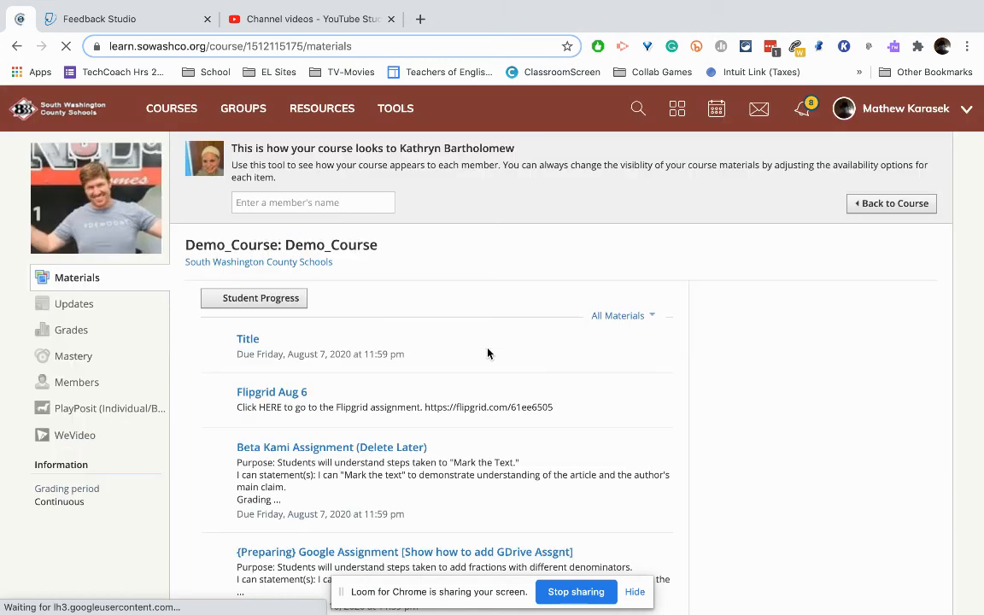
left_click(250, 349)
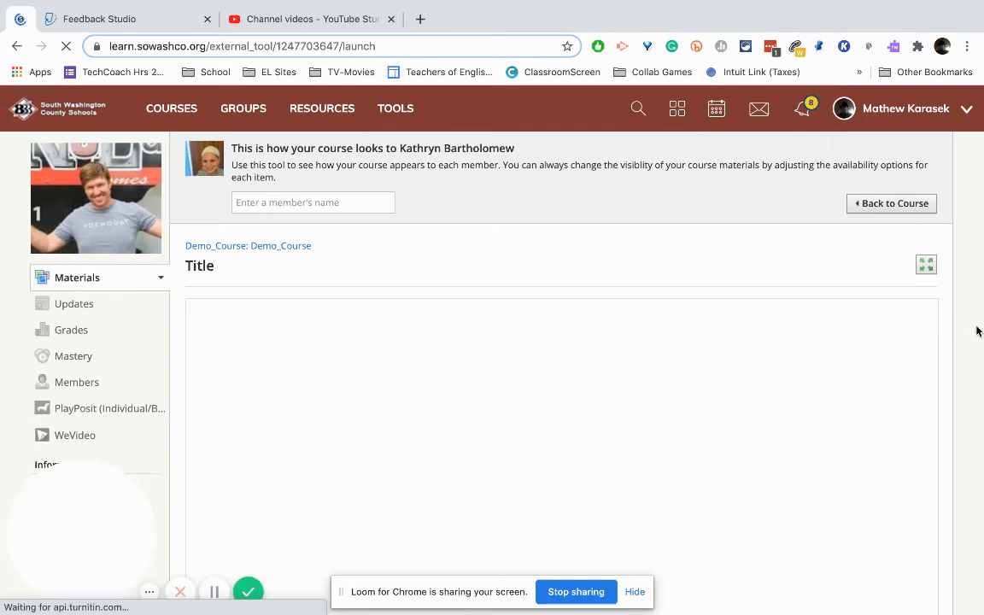
scroll(979, 331, "down", 2)
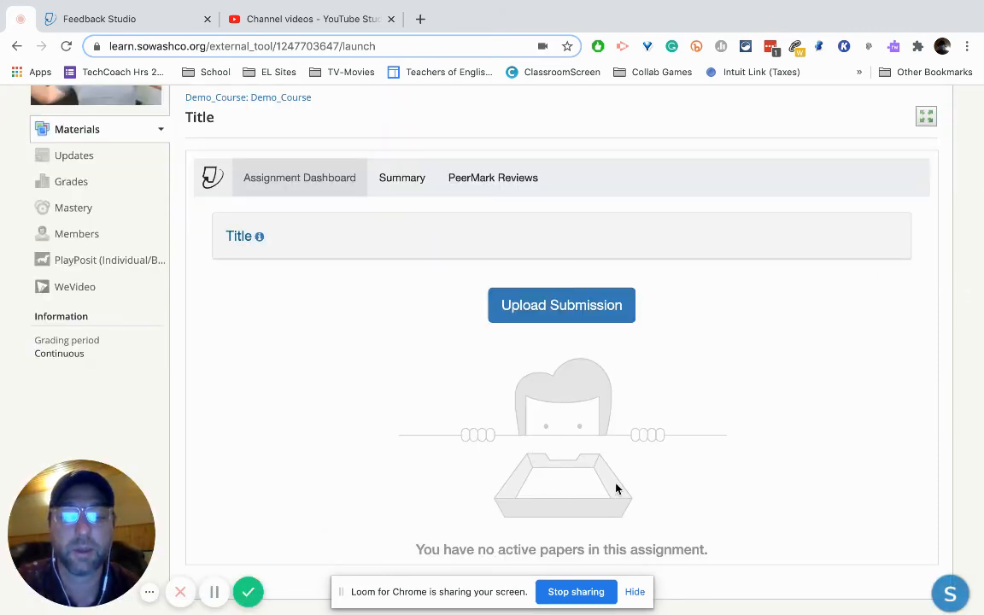
Start a submission for the Title assignment and examine the file upload chooser and the cloud submission sources without choosing a file
left_click(545, 307)
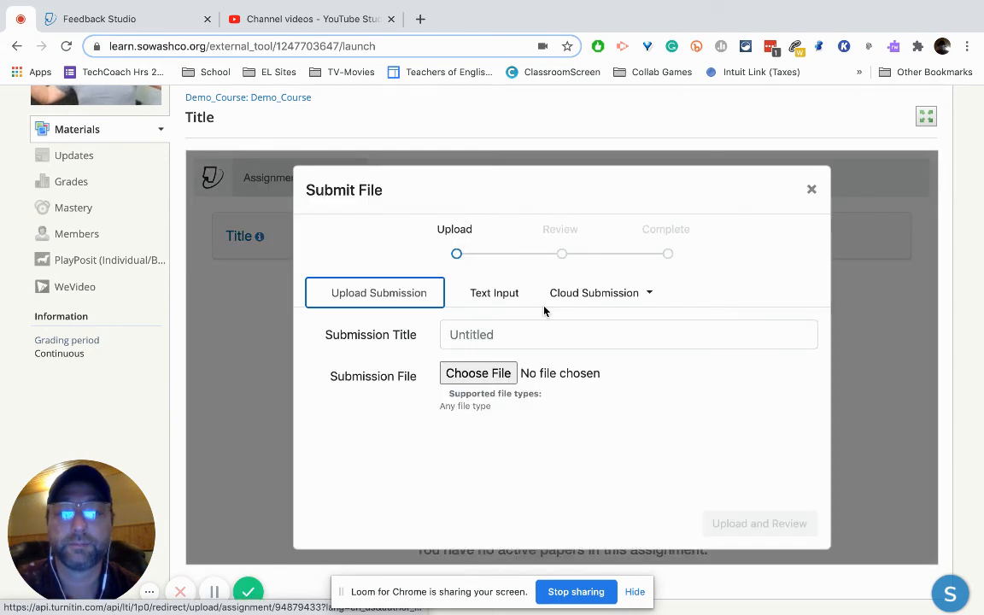
left_click(470, 376)
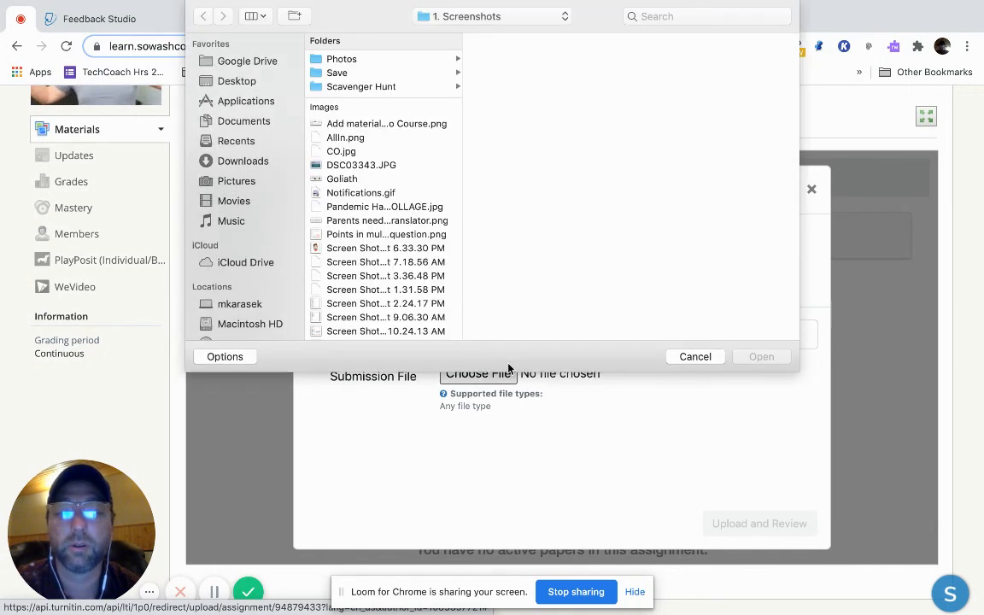
left_click(693, 356)
left_click(608, 297)
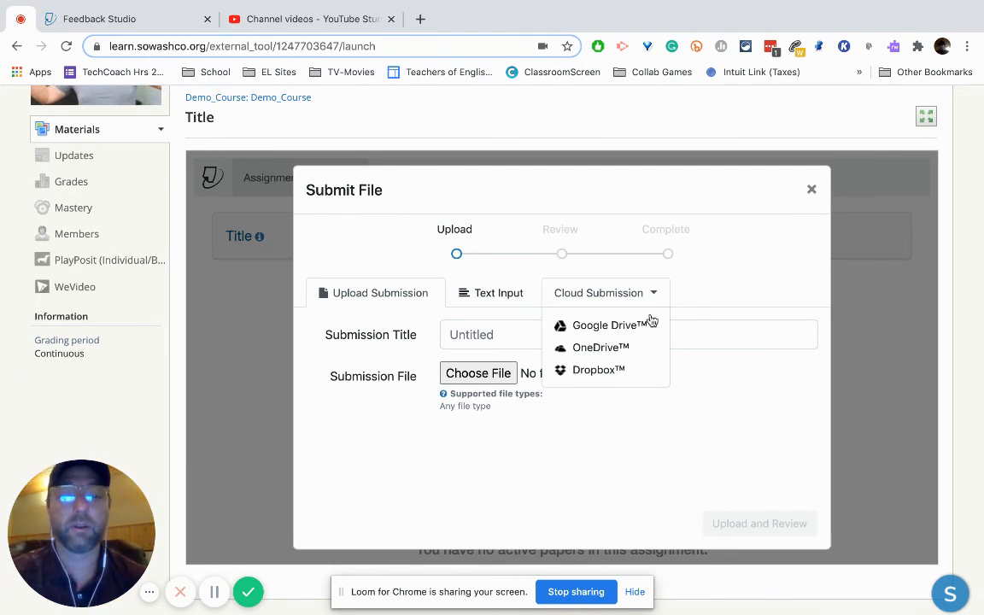
left_click(718, 287)
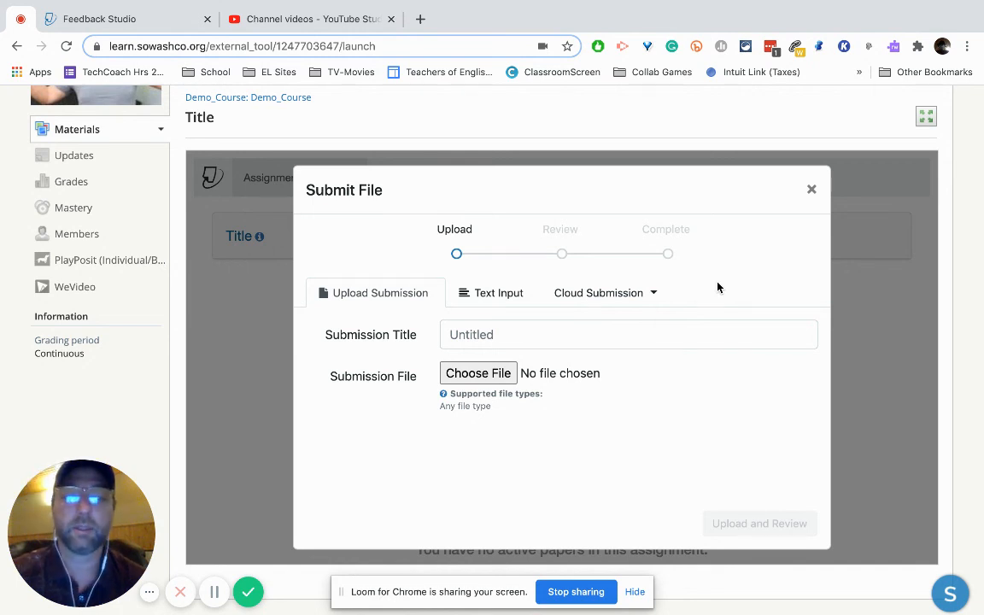
Examine the Text Input submission form with its title and text fields, and close the Submit File dialog without submitting
left_click(518, 292)
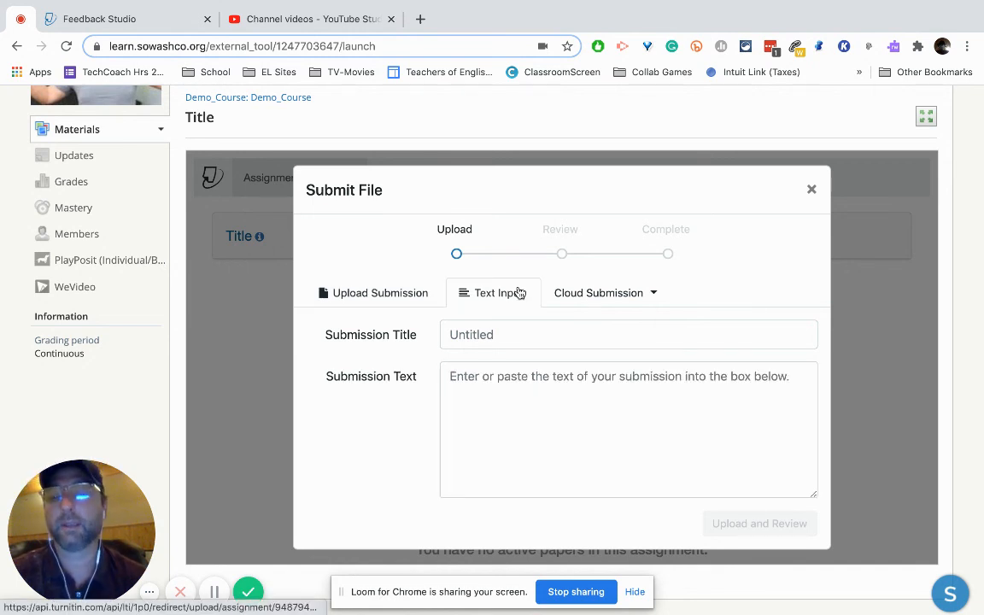
left_click(506, 384)
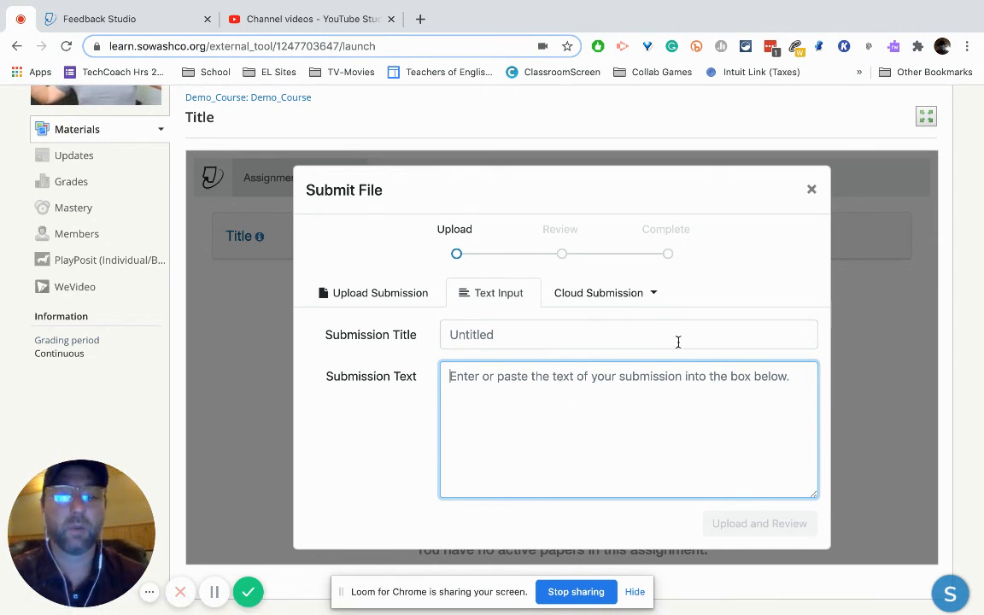
left_click(810, 191)
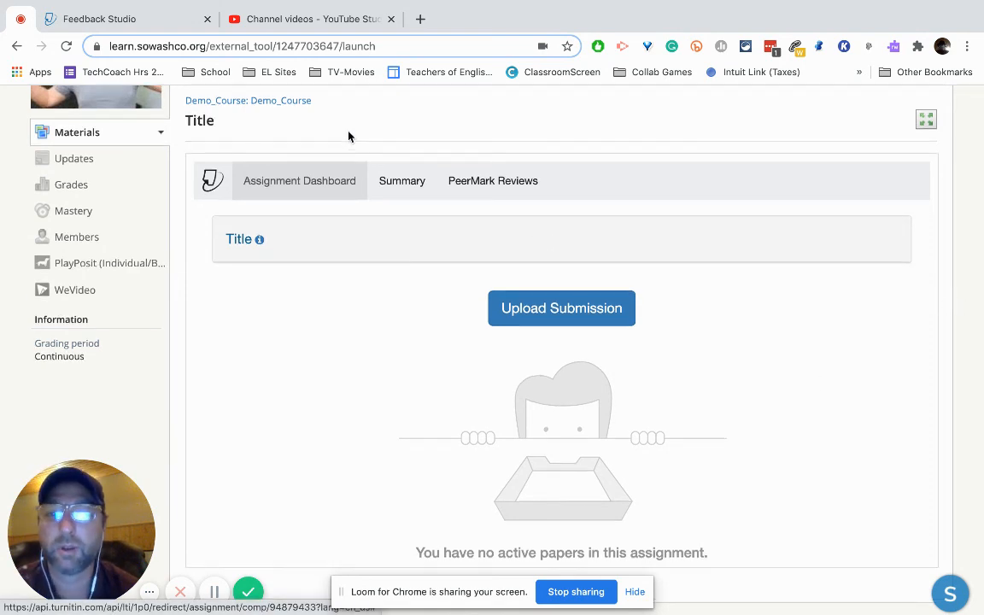
scroll(348, 137, "up", 1)
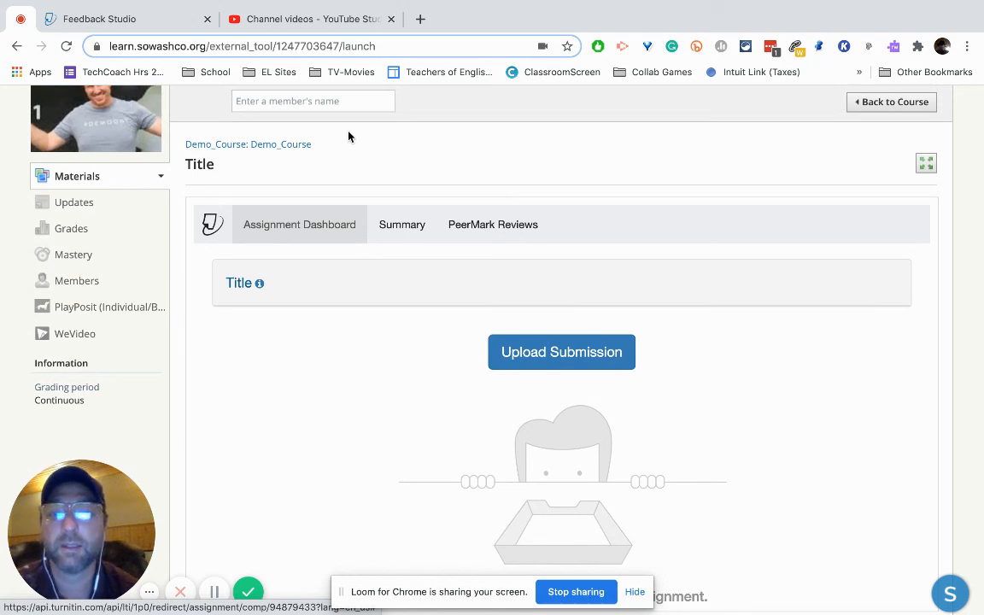